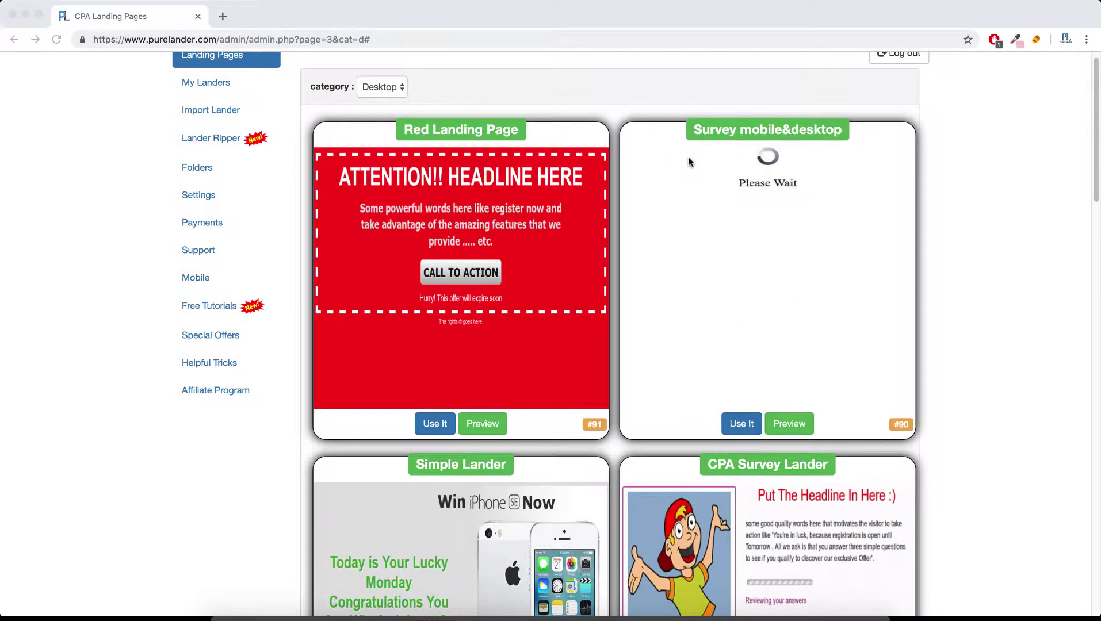
# Step: Choose the CPA Survey Lander (#88) template from the Desktop landing pages gallery
pyautogui.scroll(-5, 690, 163)
pyautogui.scroll(-2, 690, 162)
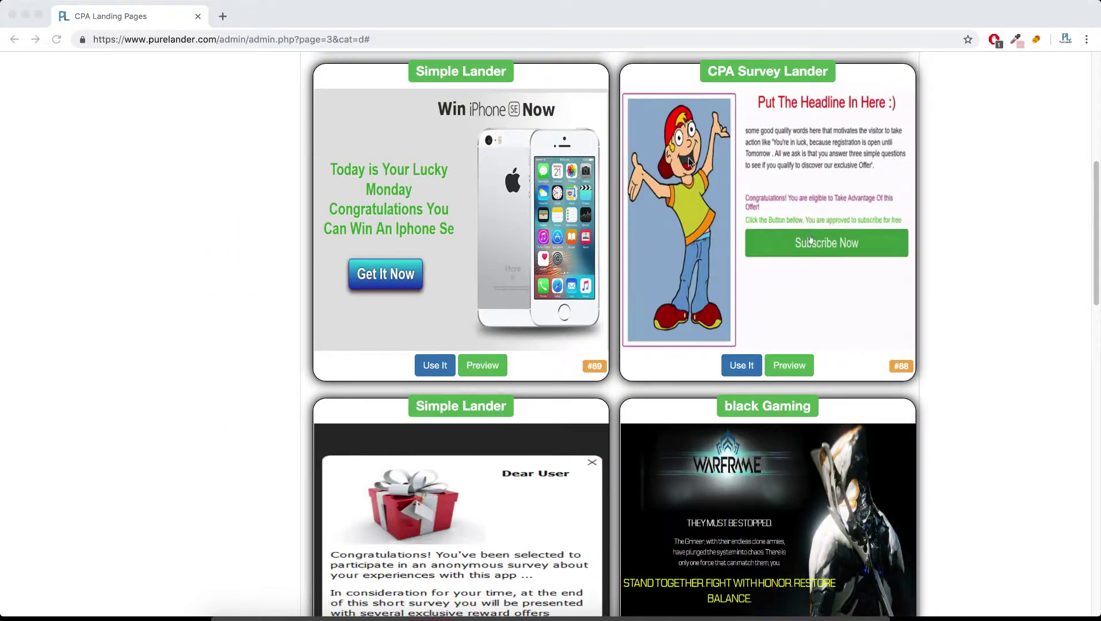
pyautogui.click(742, 368)
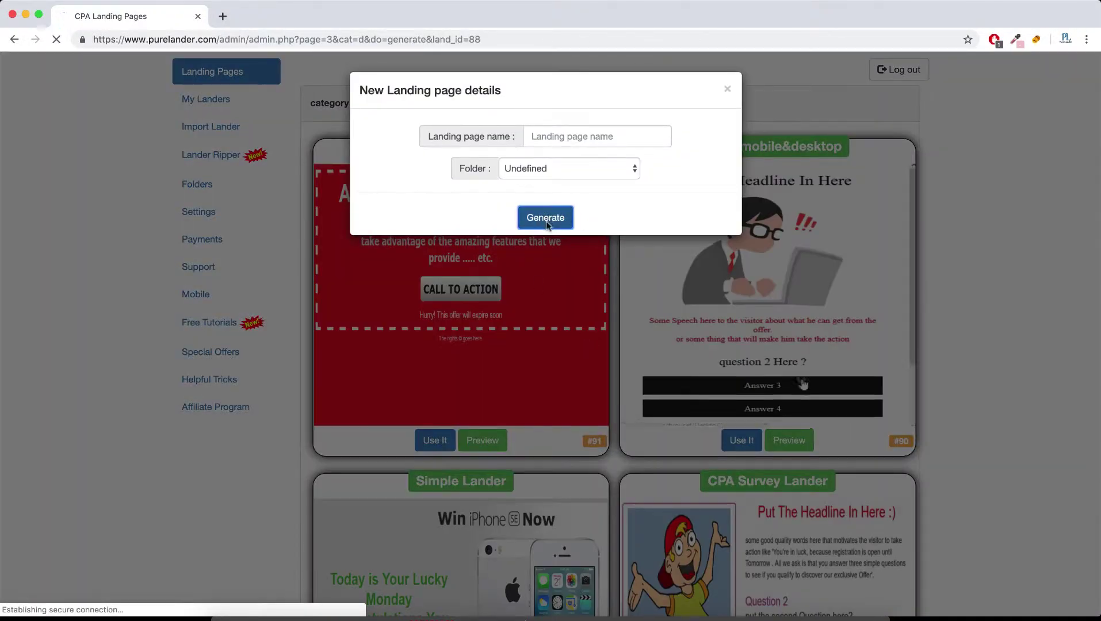
# Step: Generate the survey page, answer the preview quiz, and go back to the landing page editor
pyautogui.click(546, 223)
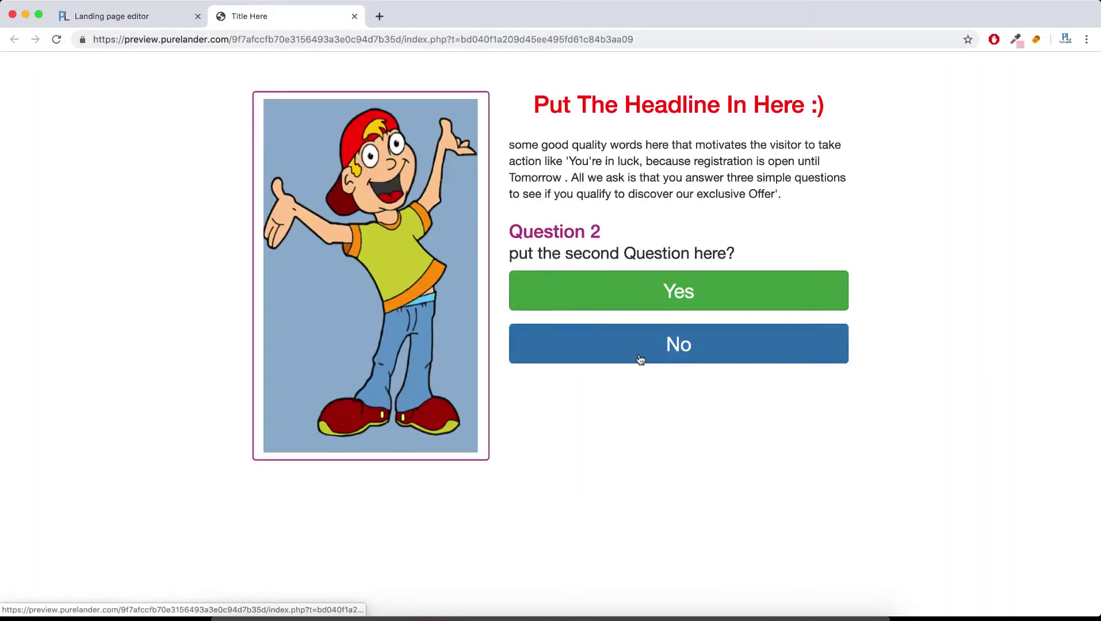
pyautogui.click(632, 333)
pyautogui.click(624, 302)
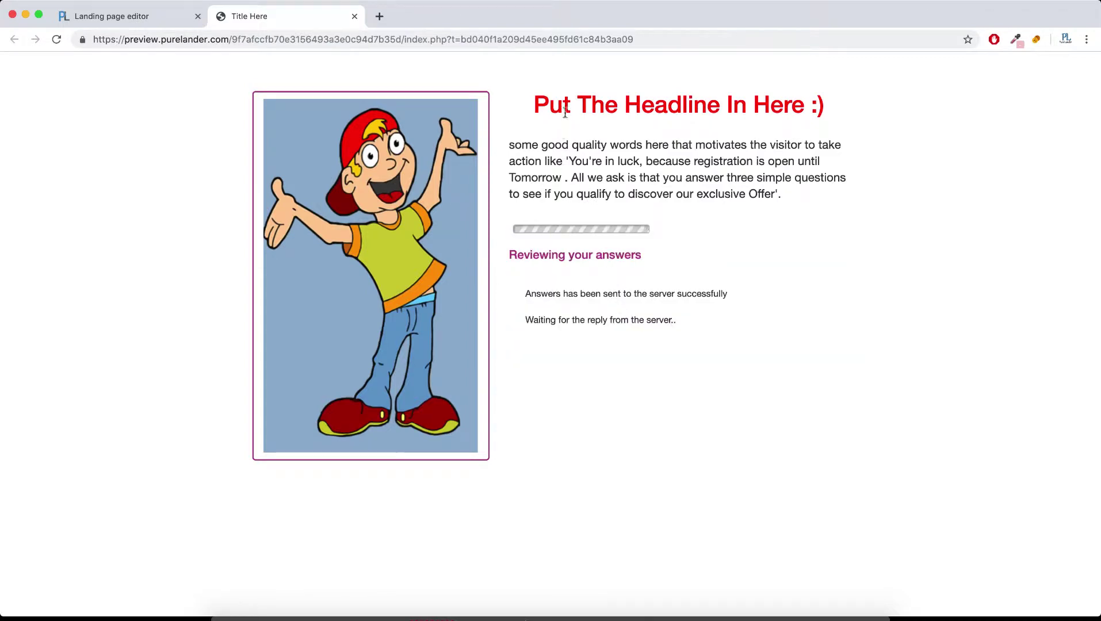
pyautogui.moveTo(577, 105); pyautogui.dragTo(746, 106)
pyautogui.click(129, 18)
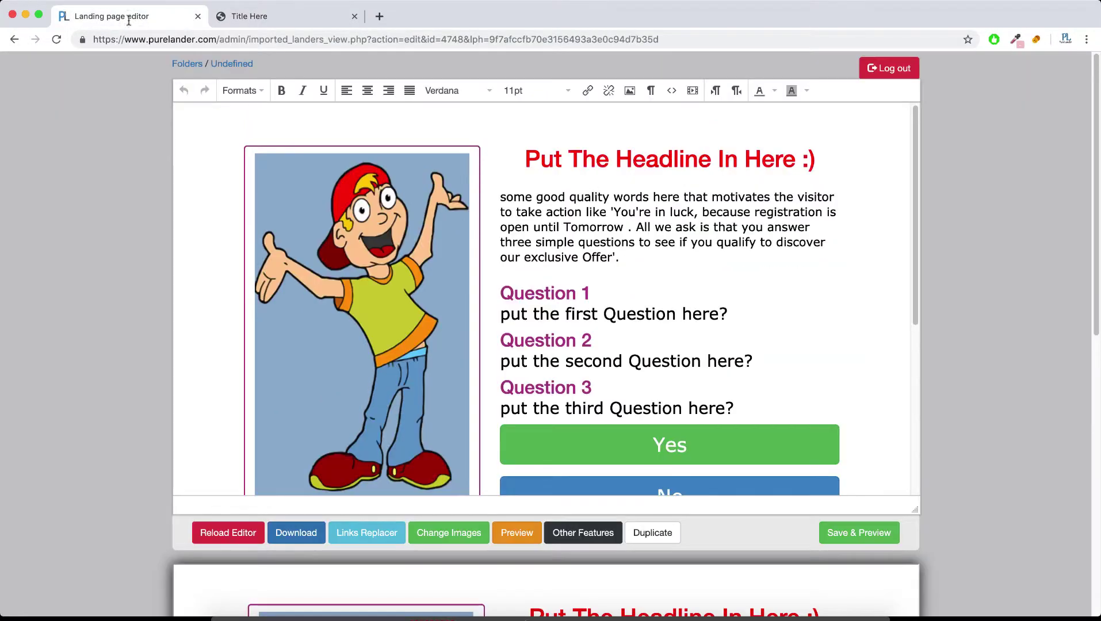
# Step: Open and update the Device & Browser Info Detector, then inspect the browser-name, version and vendor tags
pyautogui.click(609, 537)
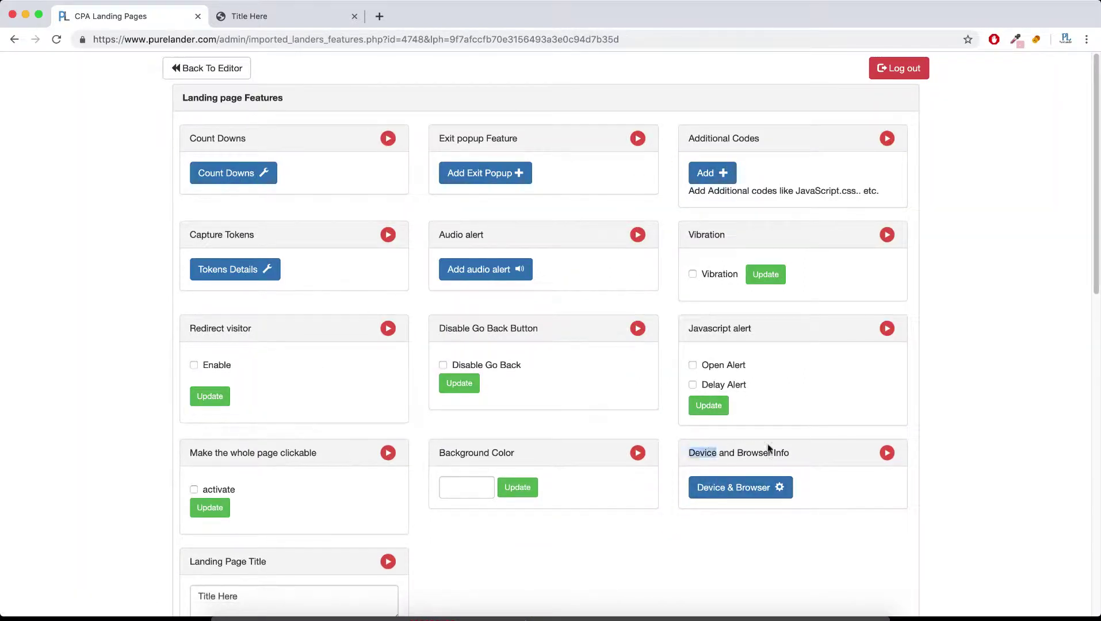
pyautogui.click(747, 487)
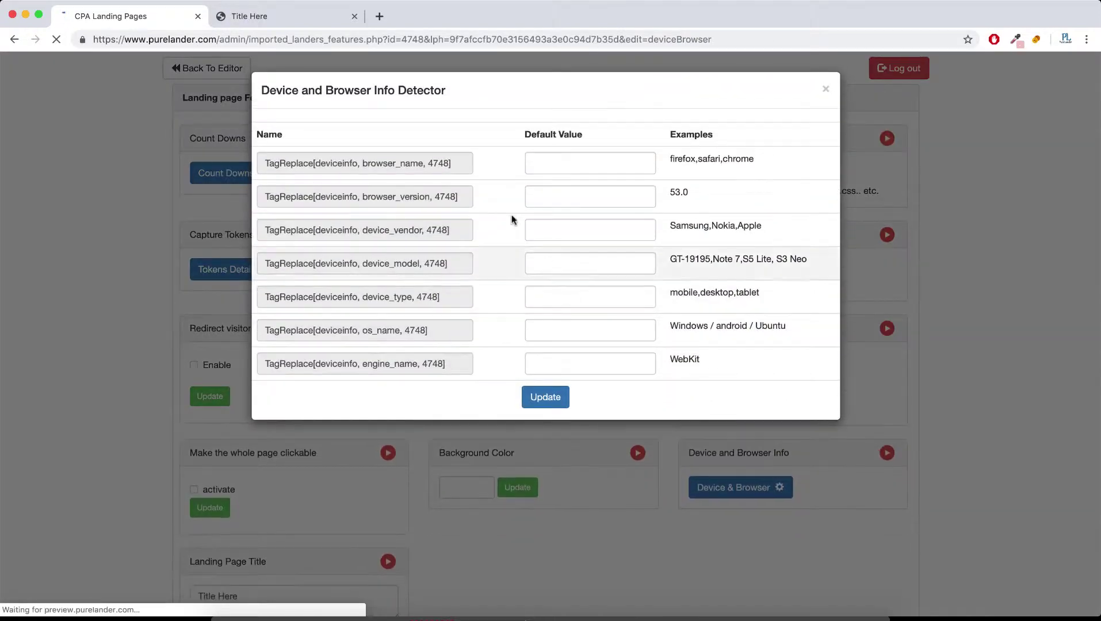
pyautogui.click(549, 399)
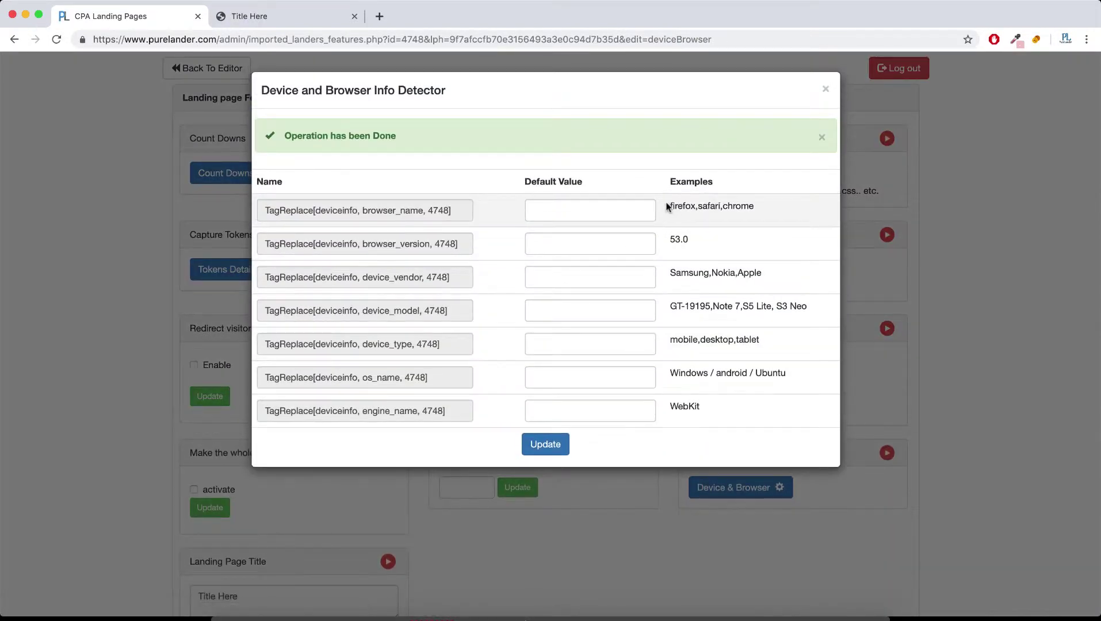
pyautogui.moveTo(351, 207); pyautogui.dragTo(566, 234)
pyautogui.doubleClick(681, 240)
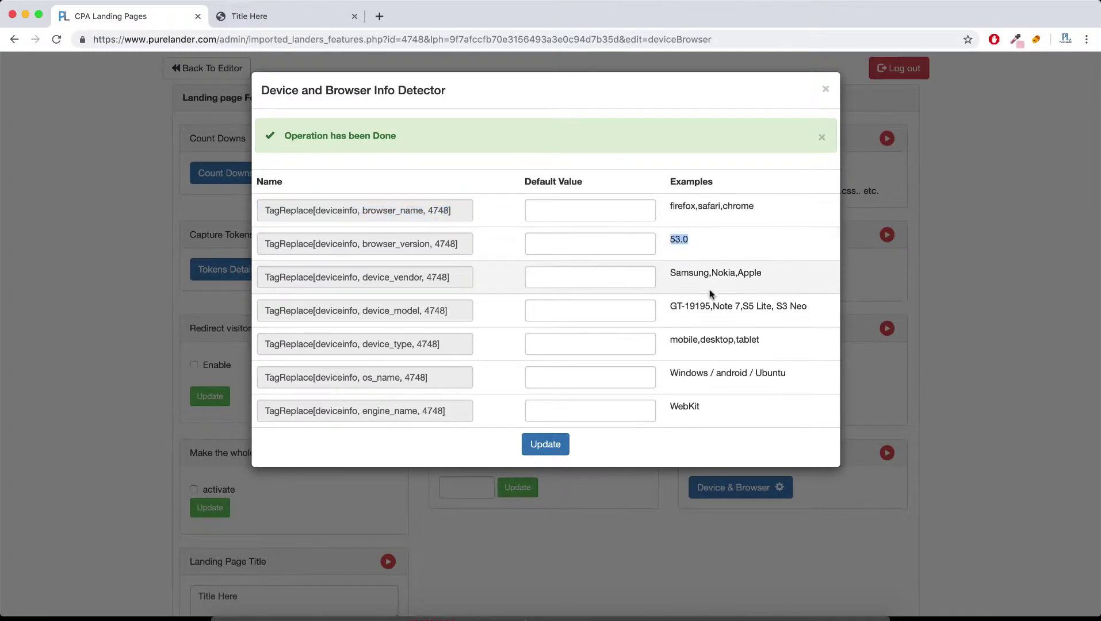
pyautogui.moveTo(688, 273); pyautogui.dragTo(706, 305)
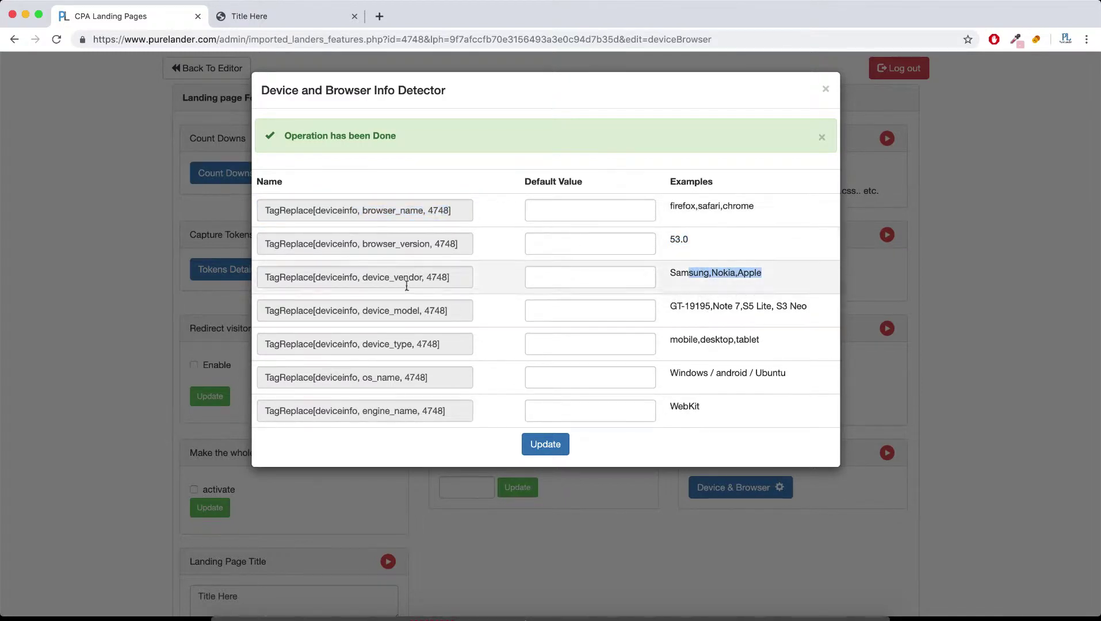
# Step: Copy the TagReplace browser_name tag and go back to Landing page Features
pyautogui.click(601, 219)
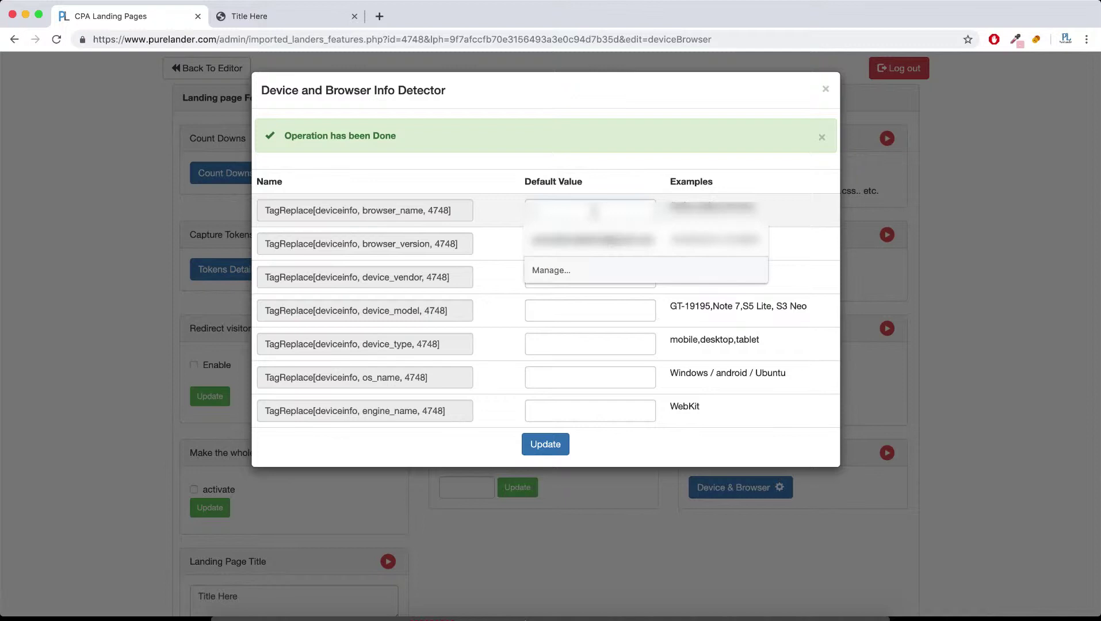
pyautogui.click(272, 208)
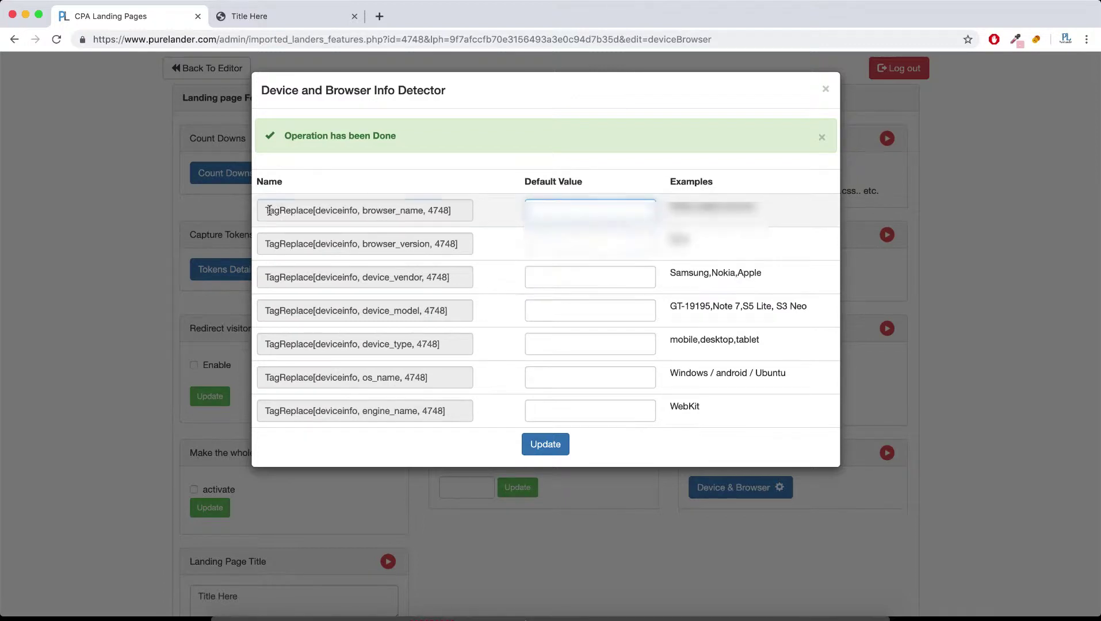
pyautogui.rightClick(394, 210)
pyautogui.click(430, 236)
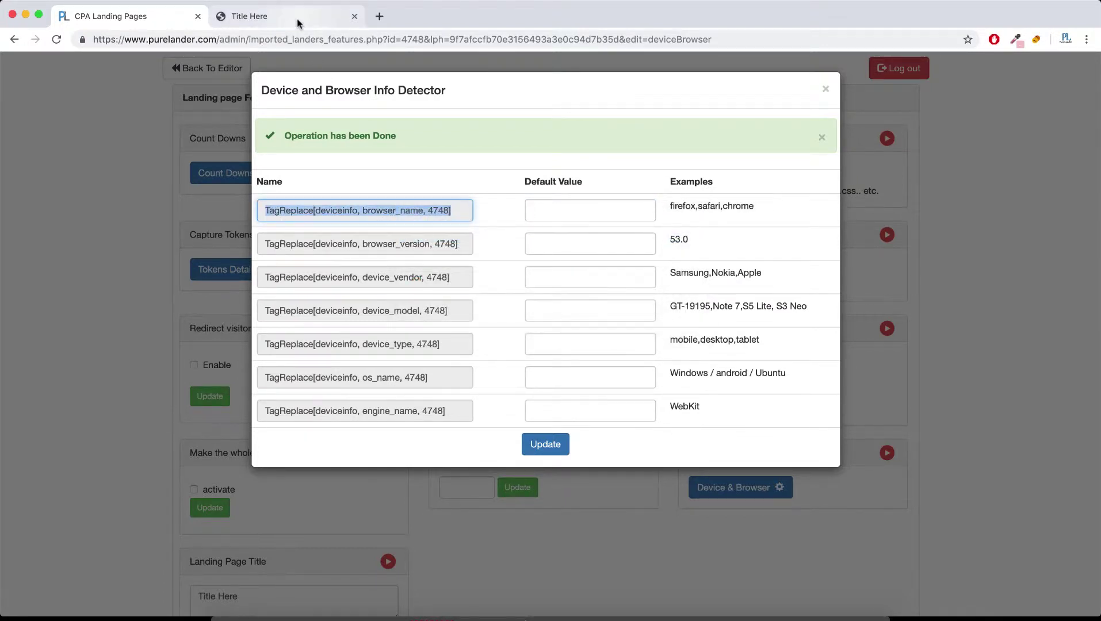
pyautogui.click(297, 21)
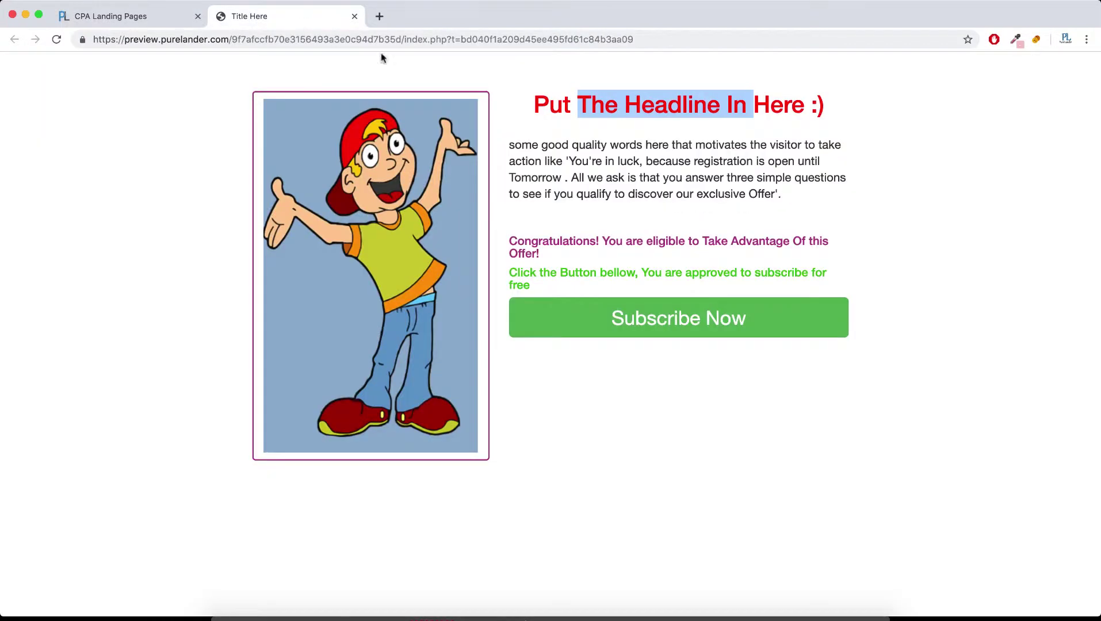
pyautogui.click(135, 12)
# Step: Close the detector, reorder the tabs, and bring up the landing page editor
pyautogui.click(198, 76)
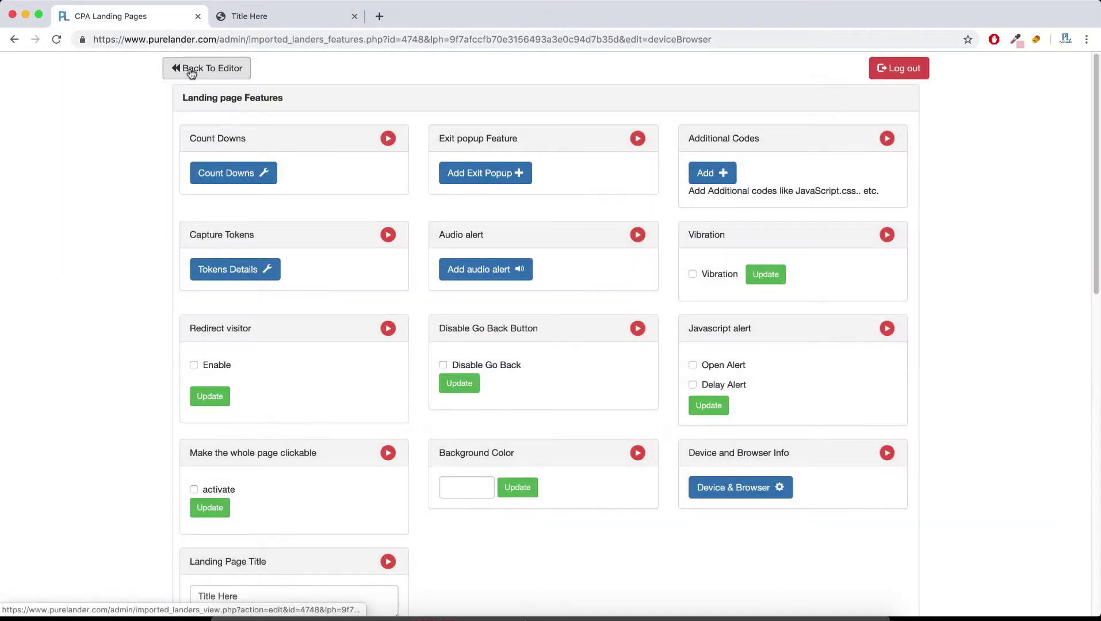
pyautogui.moveTo(402, 16); pyautogui.dragTo(282, 16)
pyautogui.click(173, 19)
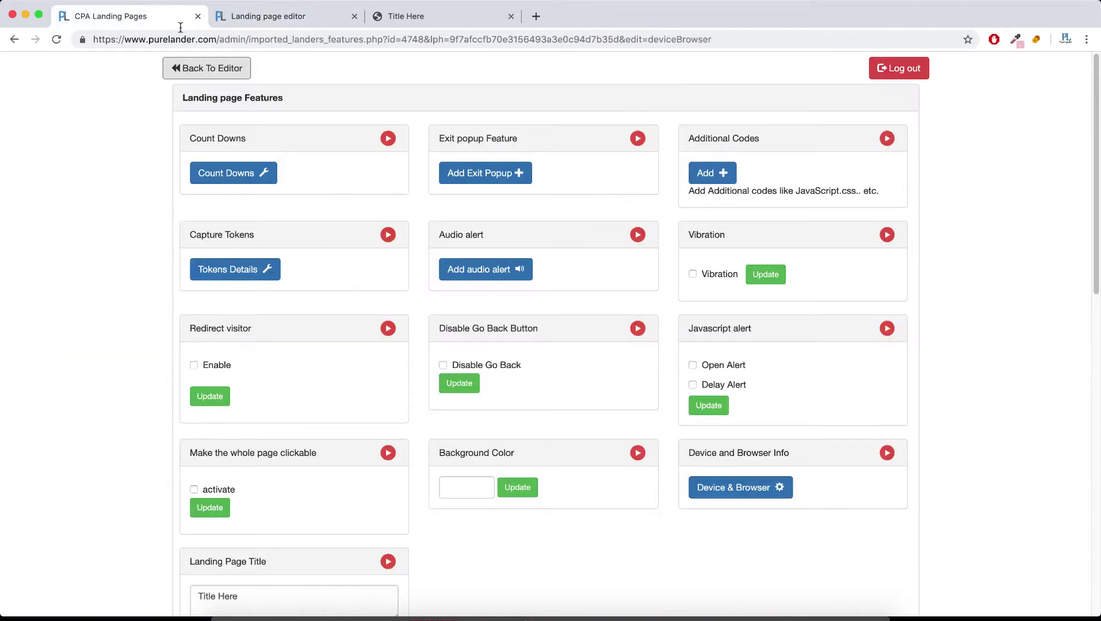
pyautogui.click(754, 482)
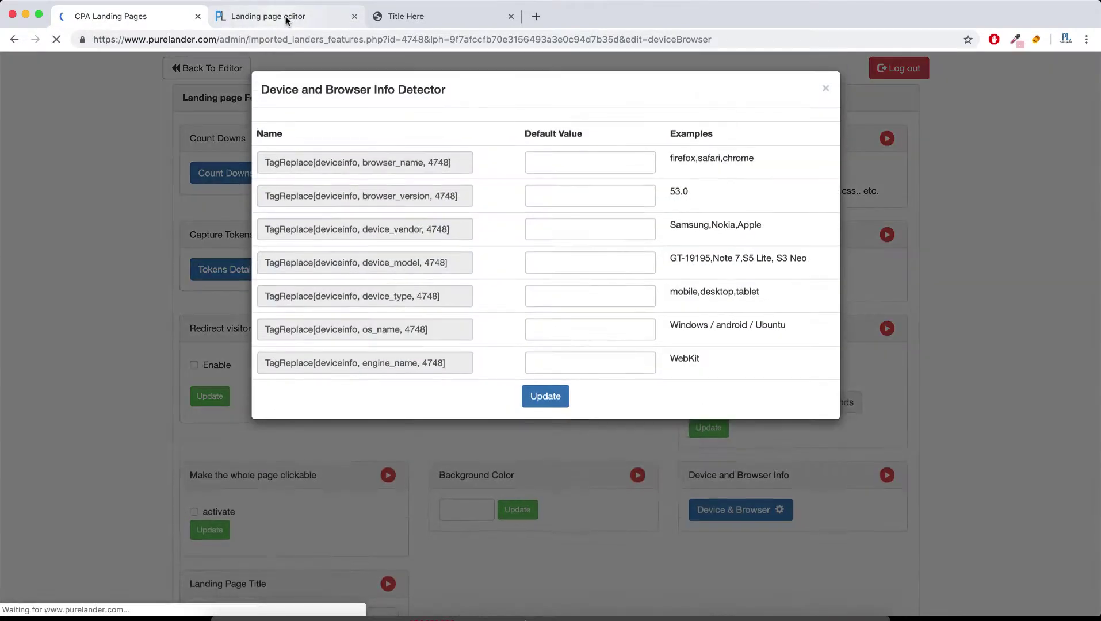
pyautogui.click(286, 18)
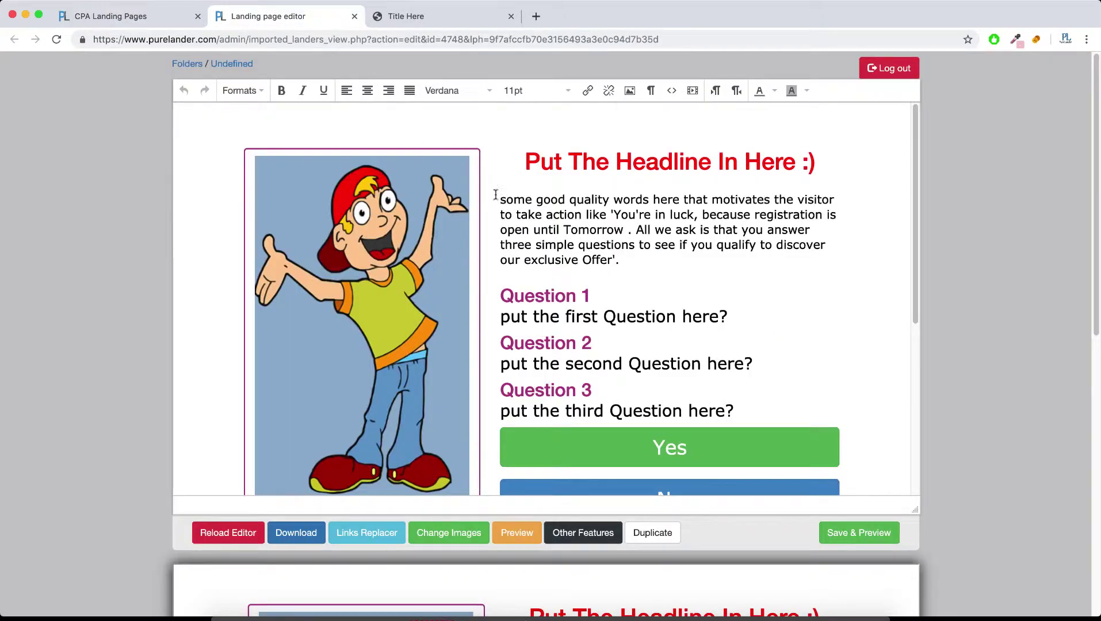
# Step: Replace the placeholder headline with 'For all chome users' and select the word 'chome'
pyautogui.click(574, 160)
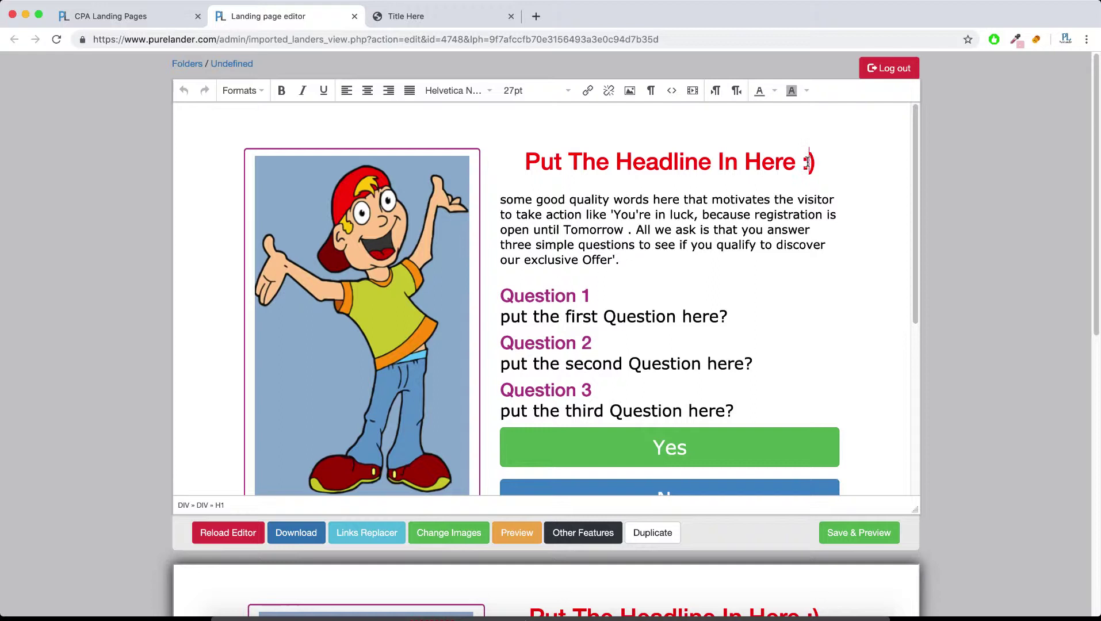
pyautogui.moveTo(808, 163); pyautogui.dragTo(528, 162)
pyautogui.write('if you are a')
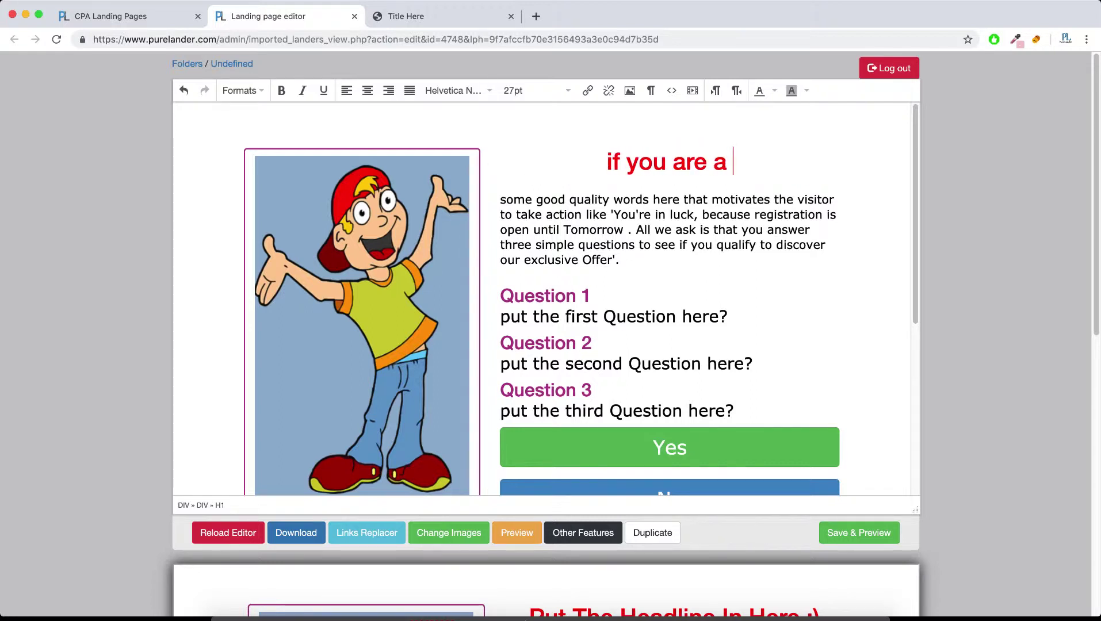
pyautogui.press('BackSpace')
pyautogui.press('BackSpace')
pyautogui.press('BackSpace')
pyautogui.press('BackSpace')
pyautogui.press('BackSpace')
pyautogui.press('BackSpace')
pyautogui.press('BackSpace')
pyautogui.press('BackSpace')
pyautogui.press('BackSpace')
pyautogui.press('BackSpace')
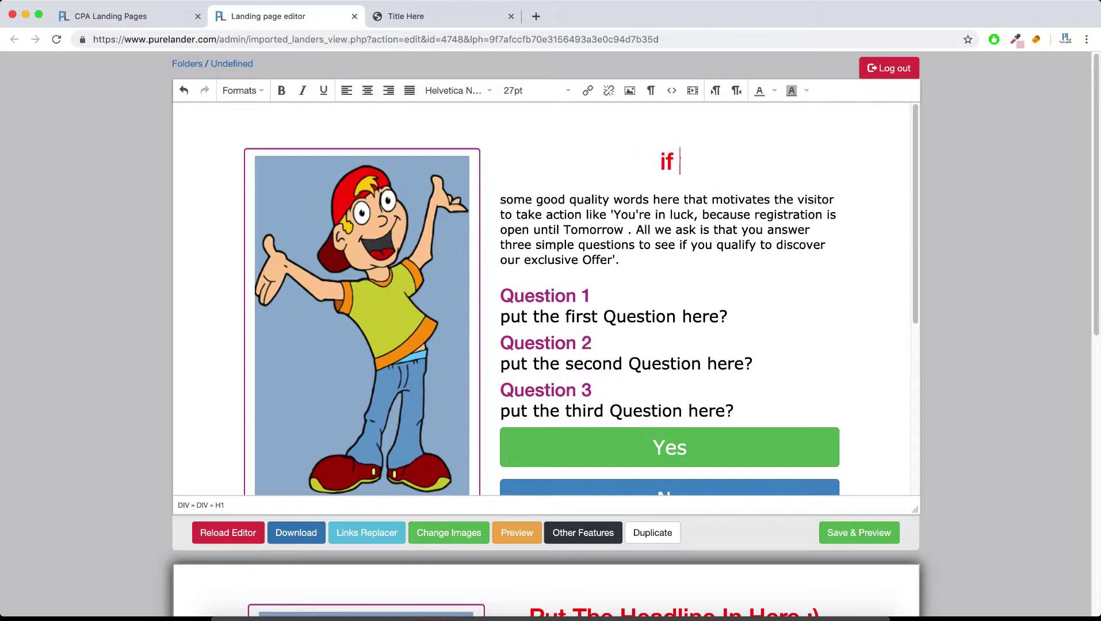
pyautogui.write('for all ')
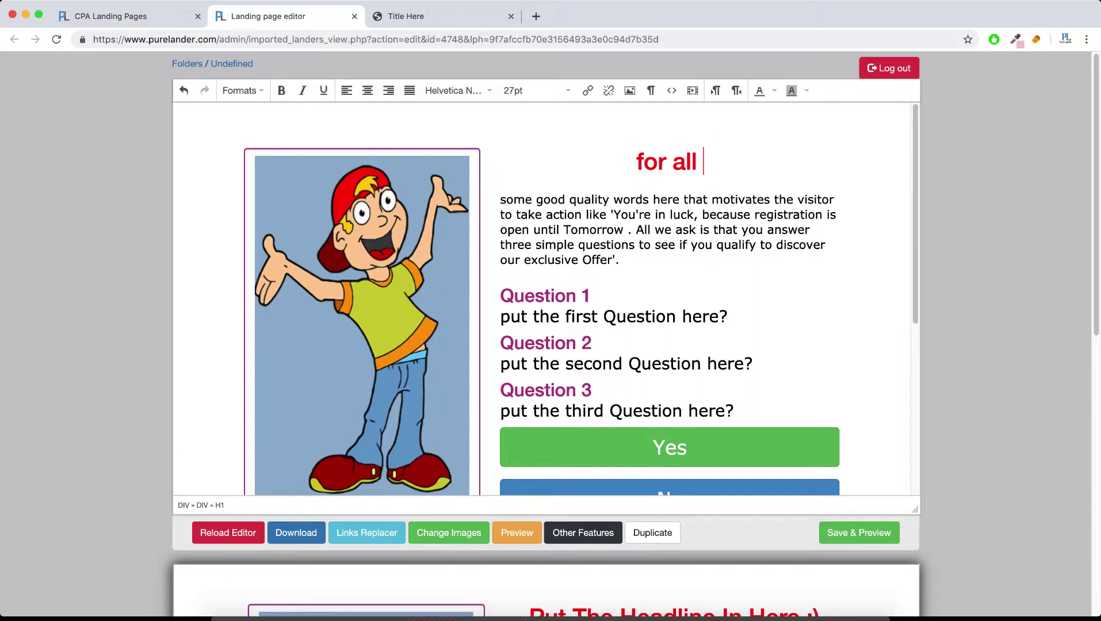
pyautogui.write('chome ')
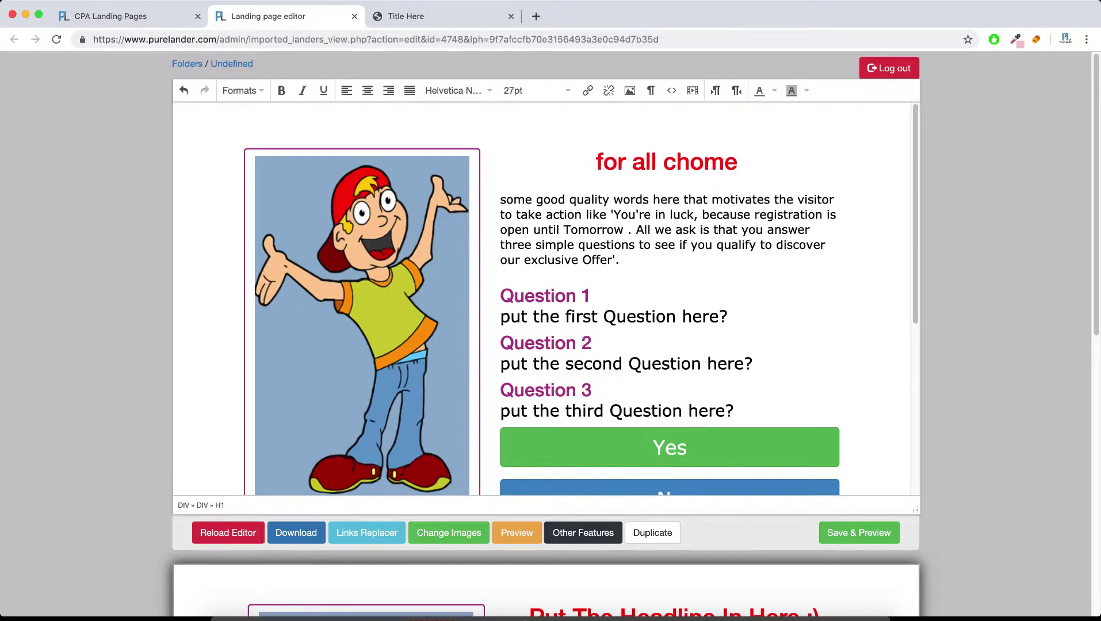
pyautogui.write('users')
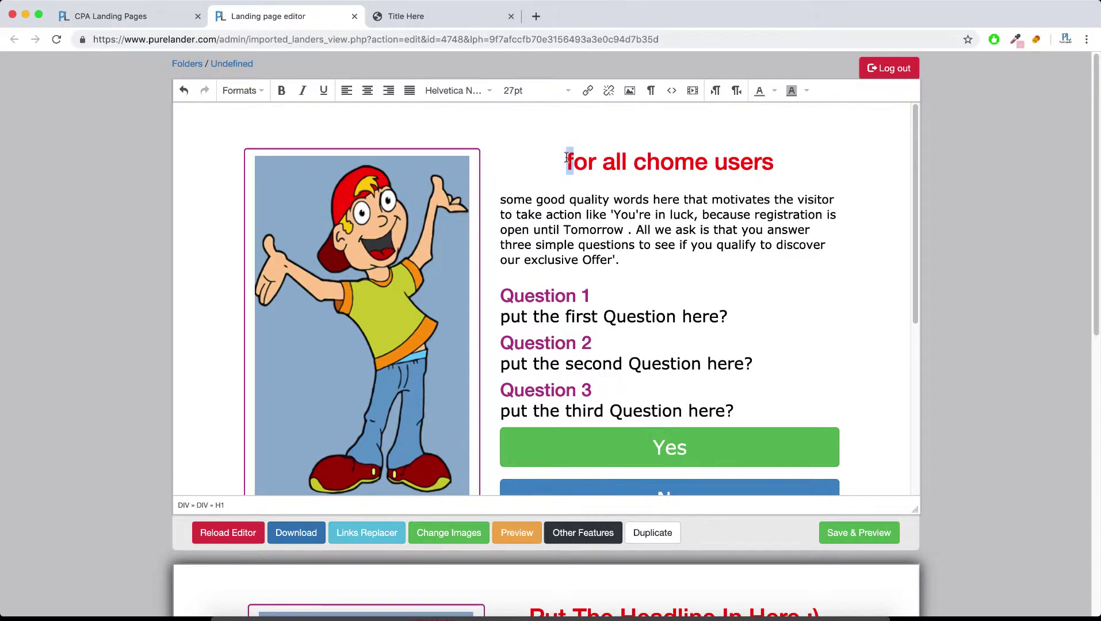
pyautogui.write('F')
pyautogui.doubleClick(660, 162)
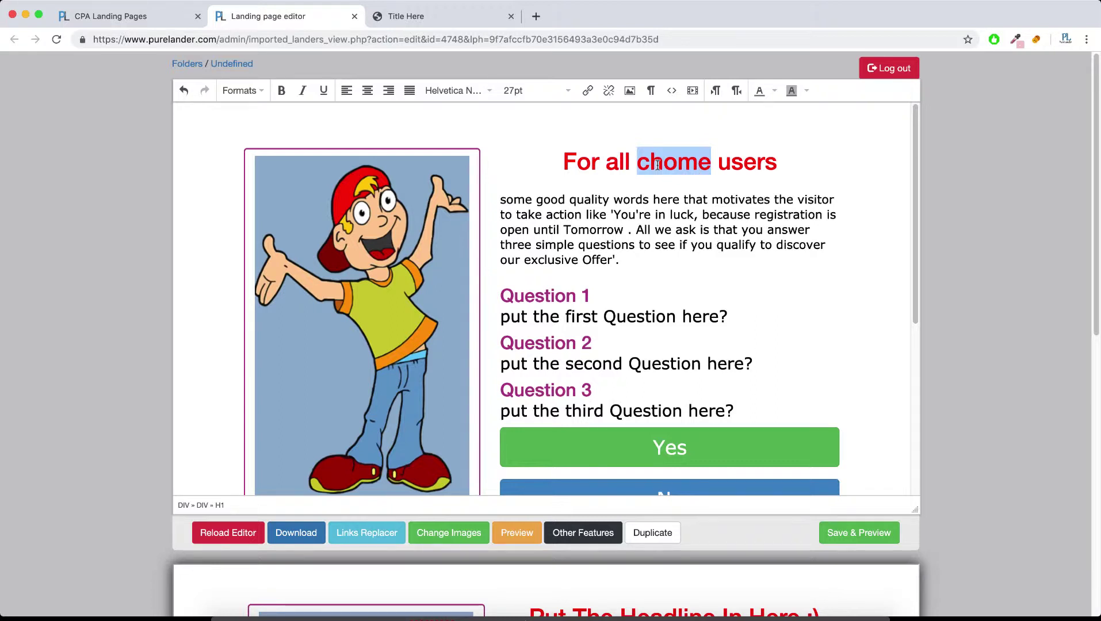
# Step: Copy the browser_name tag and paste it over 'chome' in the headline
pyautogui.click(112, 18)
pyautogui.click(399, 167)
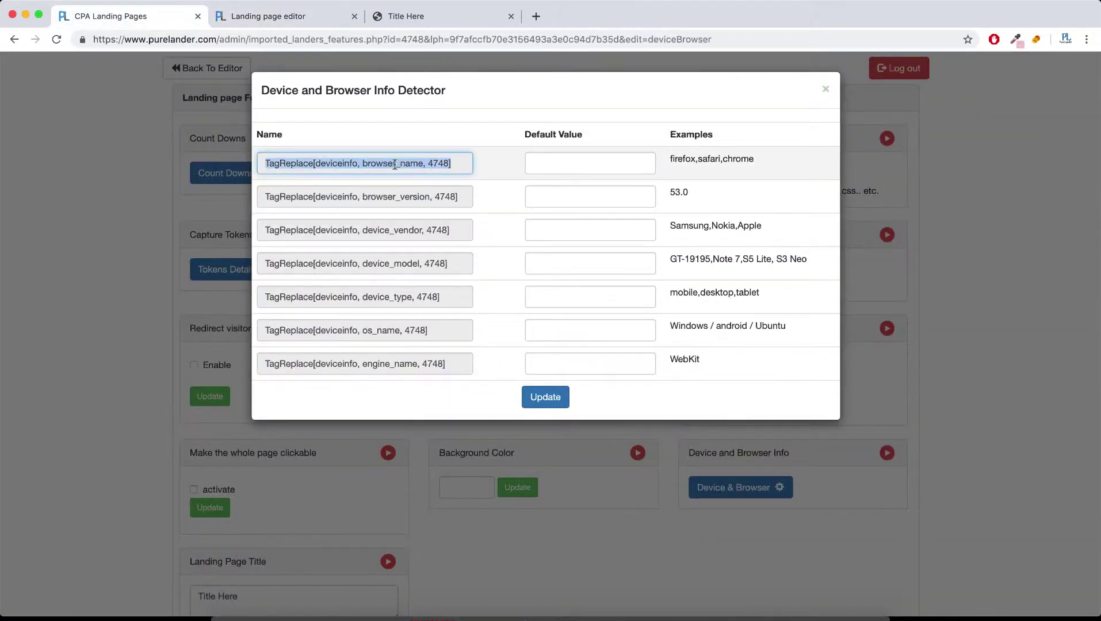
pyautogui.rightClick(398, 167)
pyautogui.click(418, 188)
pyautogui.click(266, 17)
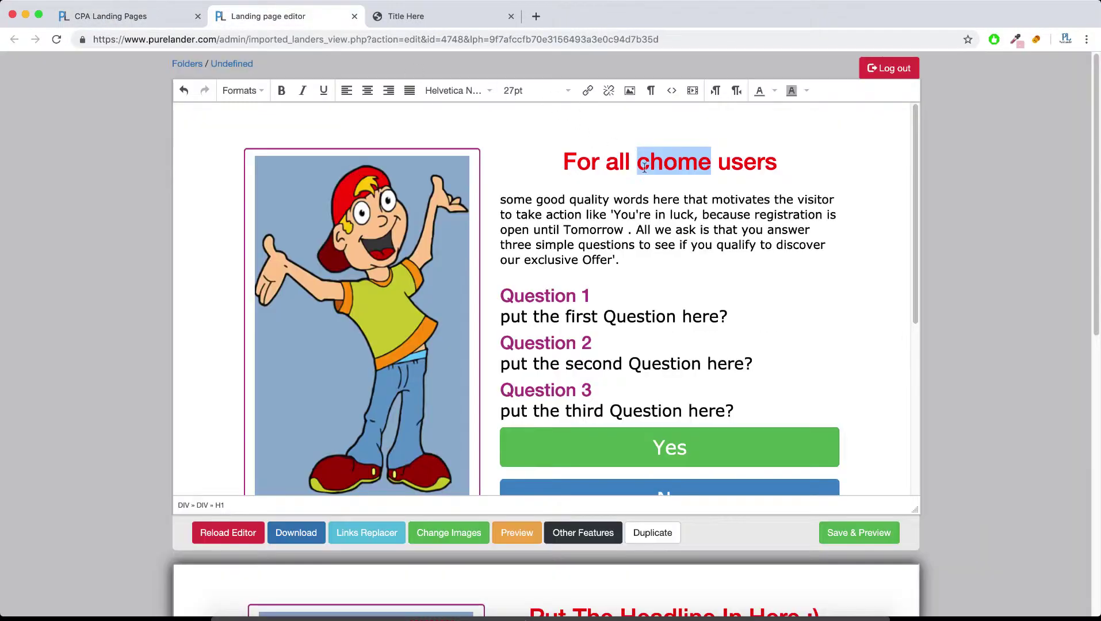
pyautogui.rightClick(661, 168)
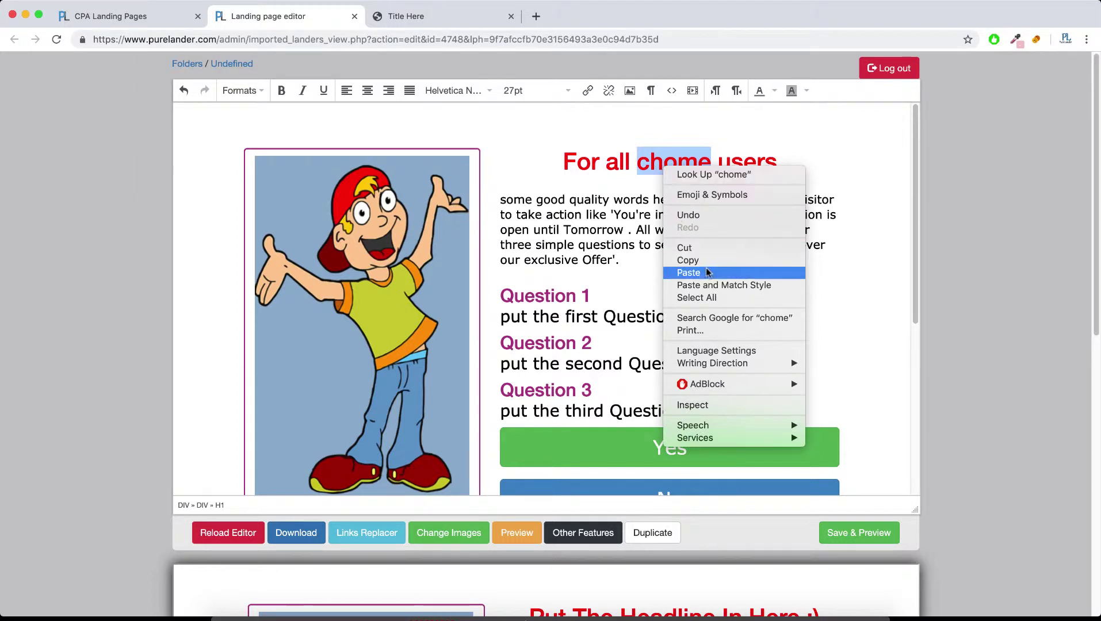
pyautogui.click(688, 273)
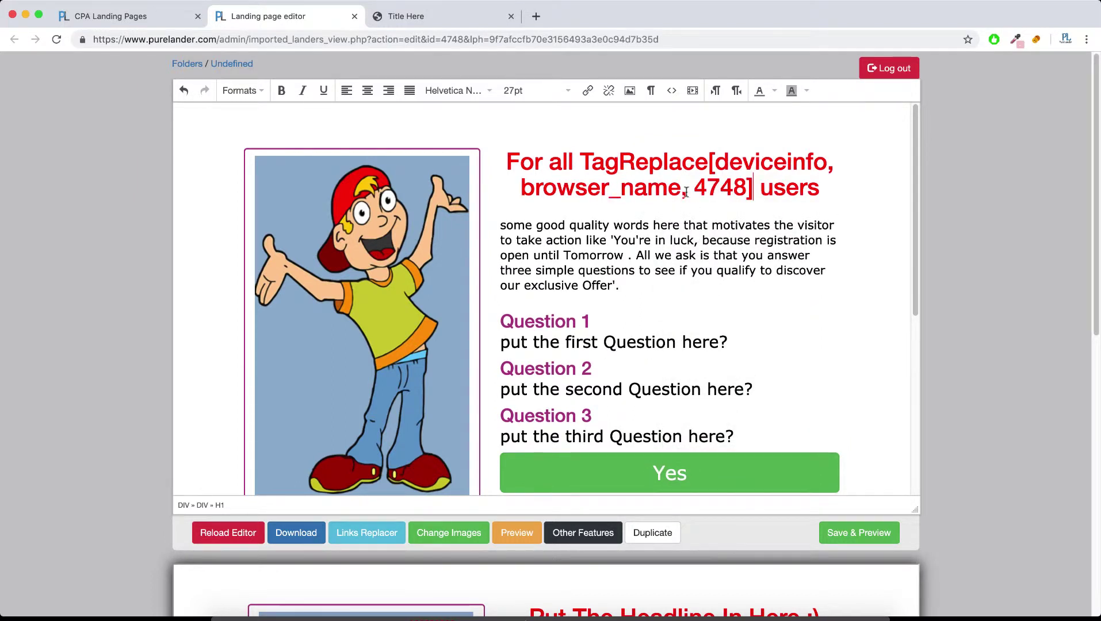
pyautogui.moveTo(750, 191); pyautogui.dragTo(588, 162)
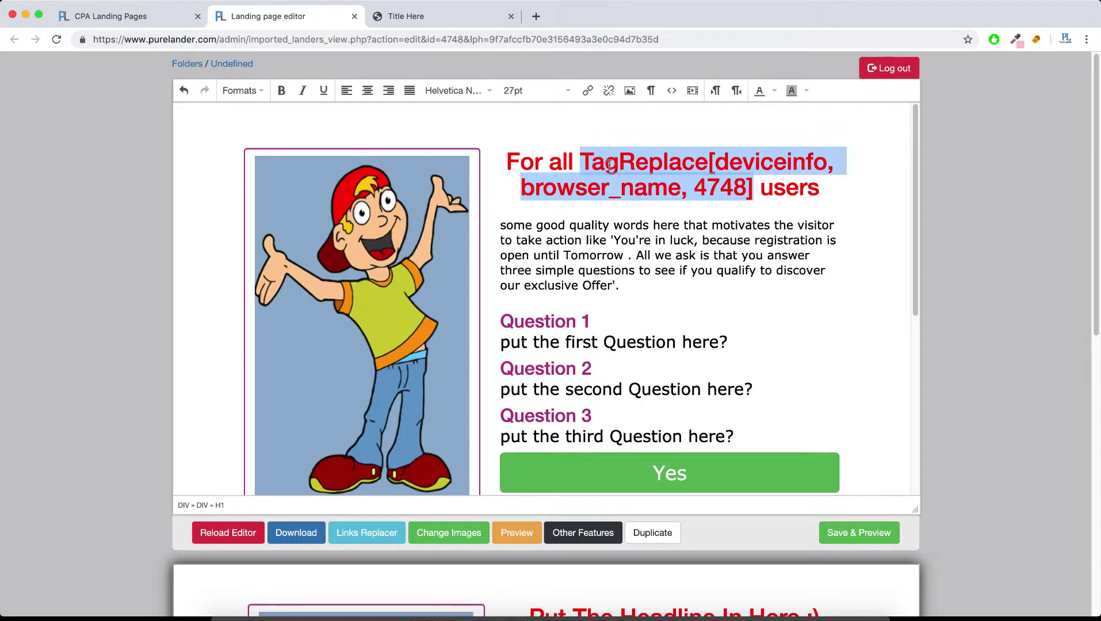
# Step: Save the page and reload the preview, checking the headline reads 'For all Chrome users'
pyautogui.click(870, 535)
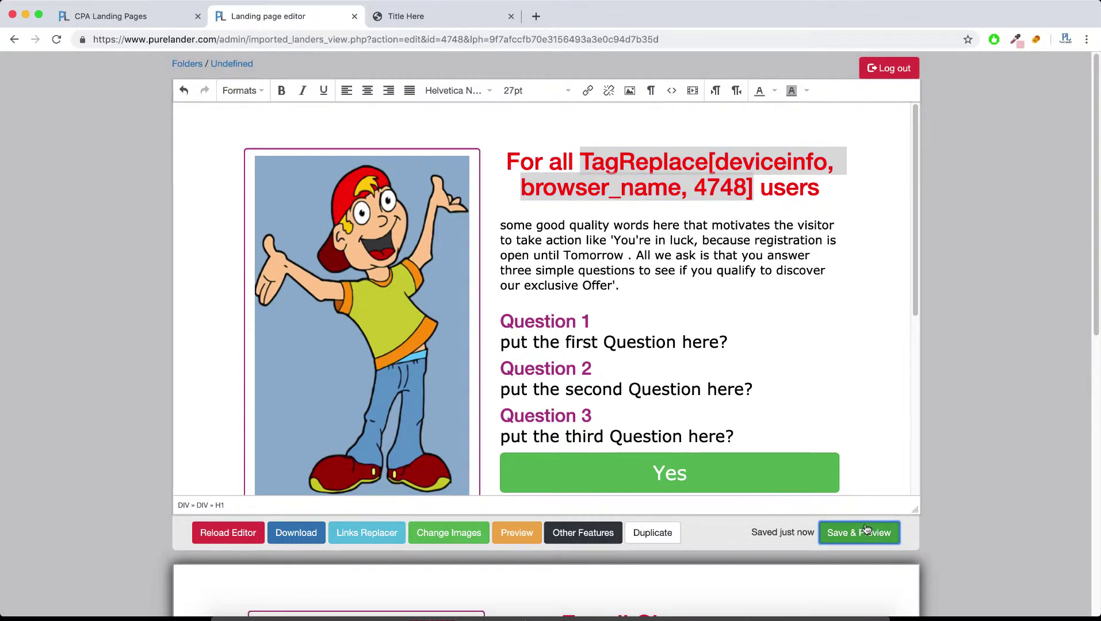
pyautogui.click(415, 18)
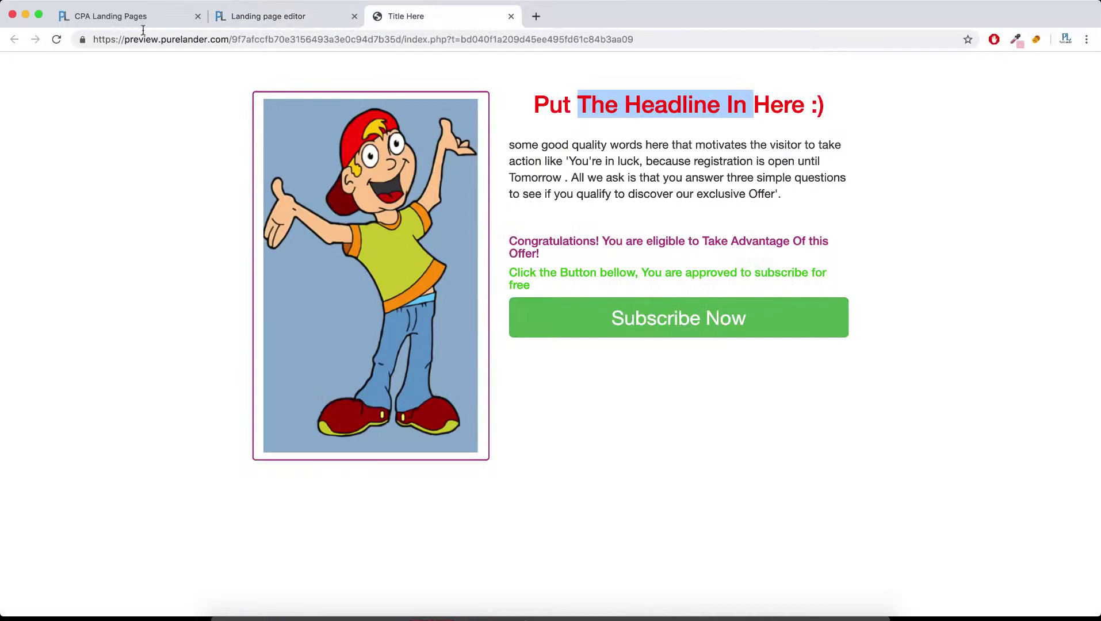
pyautogui.click(55, 40)
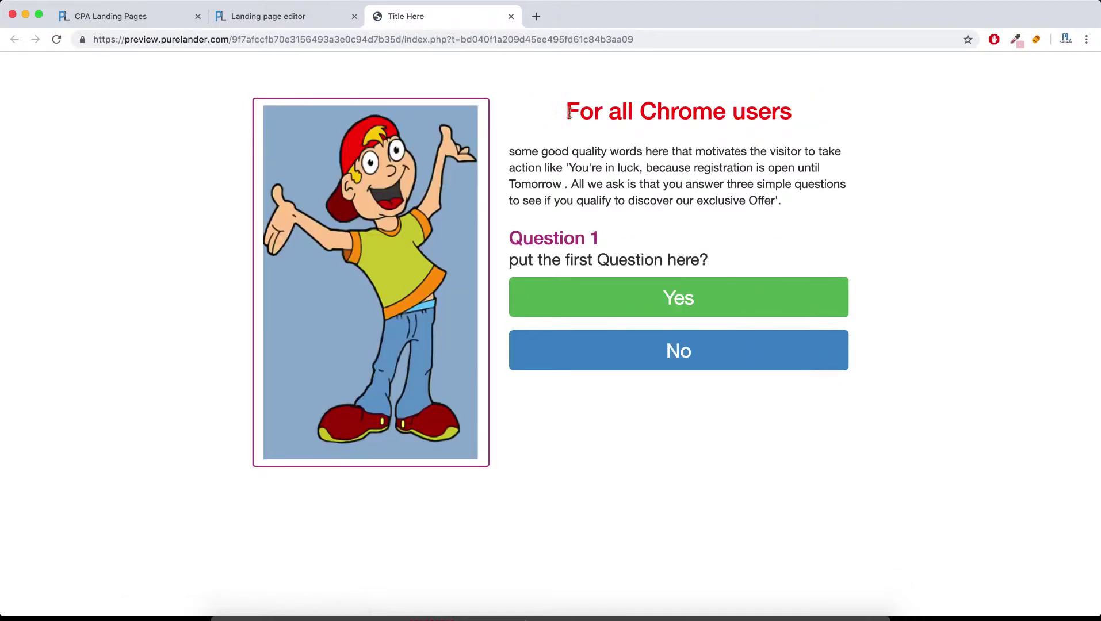
pyautogui.moveTo(565, 111); pyautogui.dragTo(672, 110)
pyautogui.doubleClick(687, 112)
# Step: Make the headline's browser-name tag bold, italic and black
pyautogui.click(247, 18)
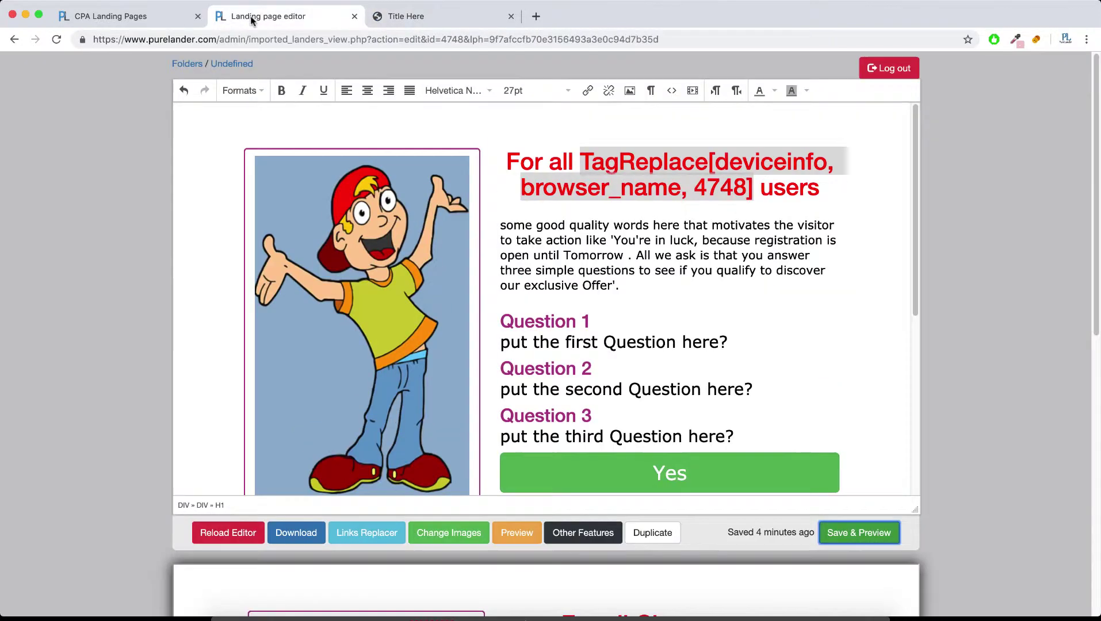
pyautogui.click(281, 90)
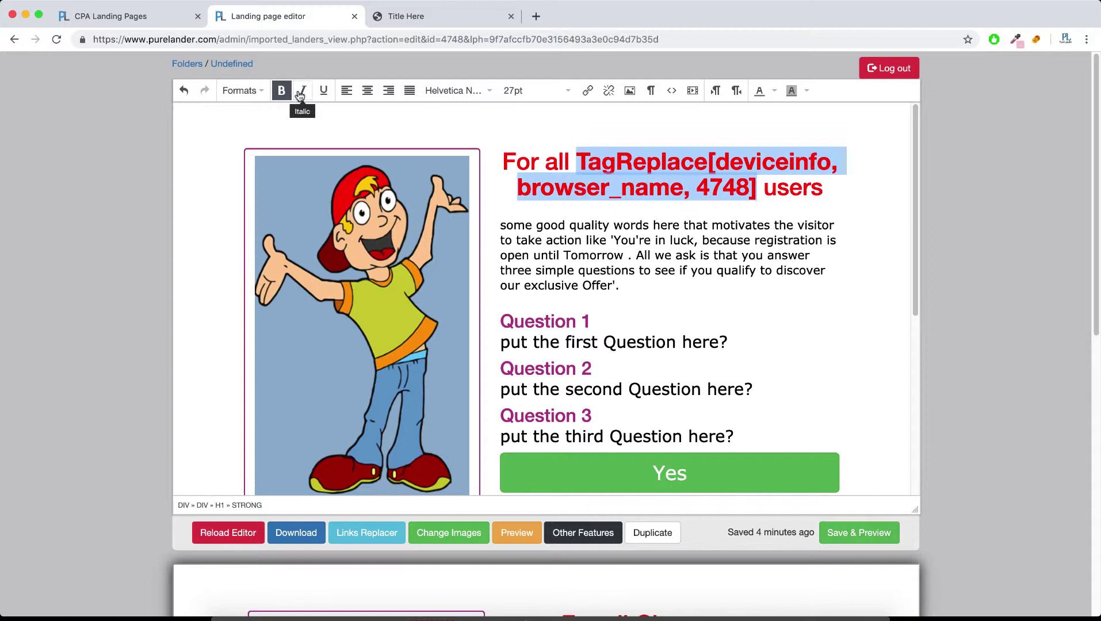
pyautogui.click(302, 90)
pyautogui.click(806, 90)
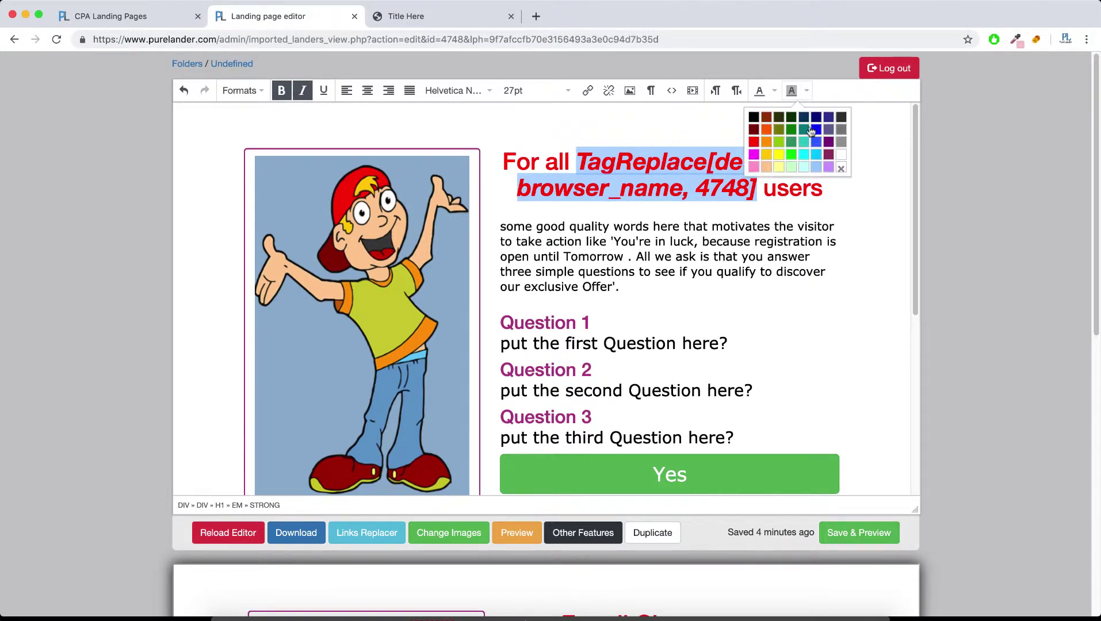
pyautogui.click(774, 91)
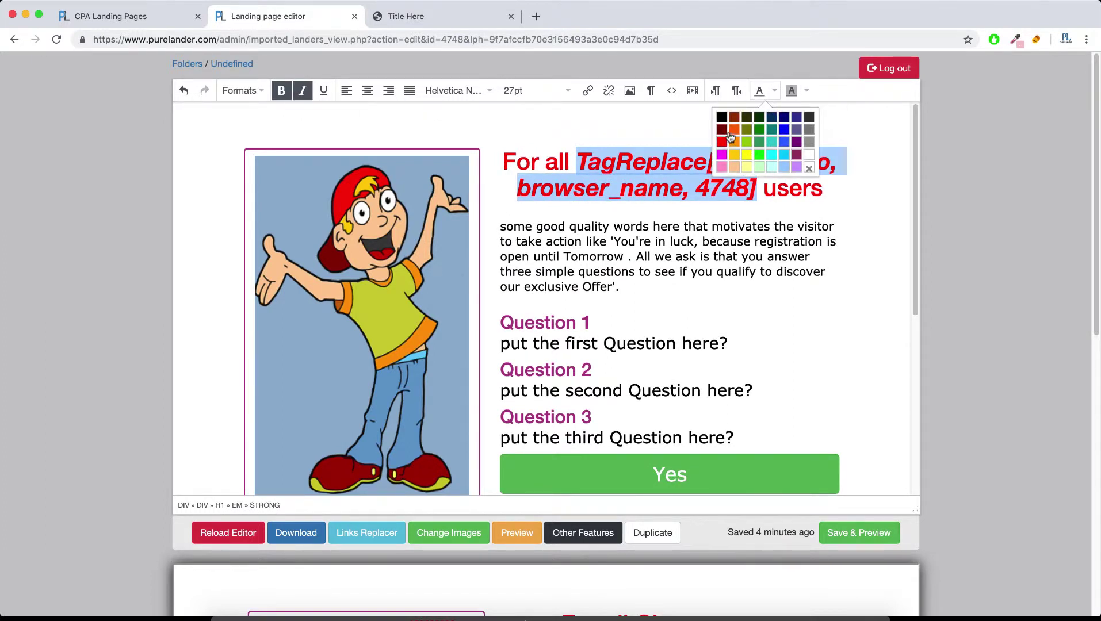
pyautogui.click(721, 117)
pyautogui.click(665, 210)
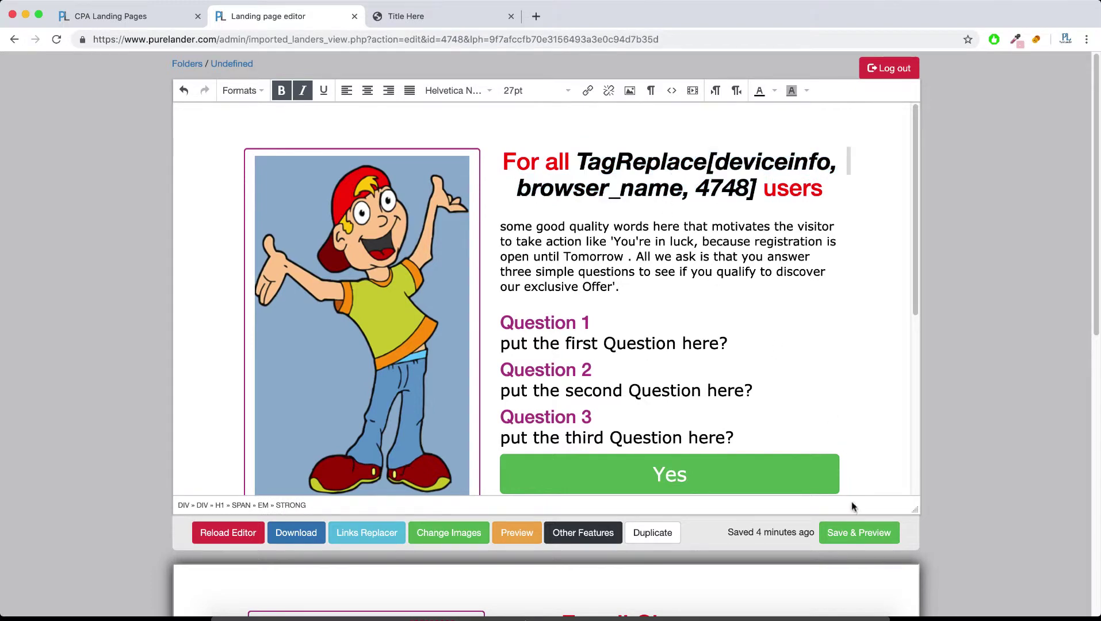
# Step: Save and reload the preview to see the styled 'Chrome', then return to the tag settings
pyautogui.click(859, 533)
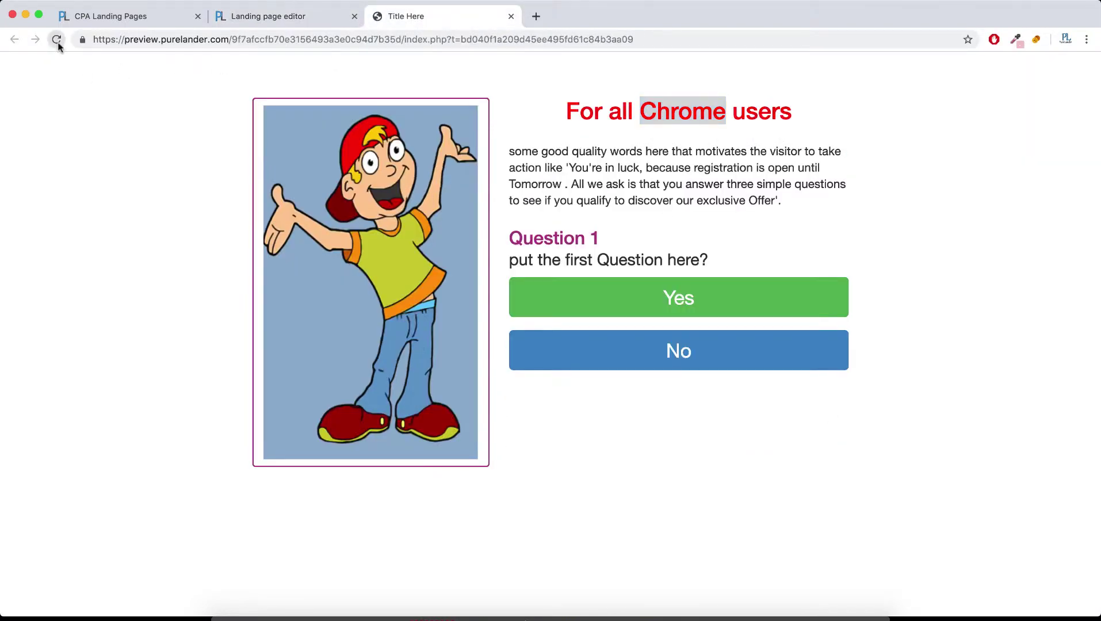
pyautogui.click(56, 39)
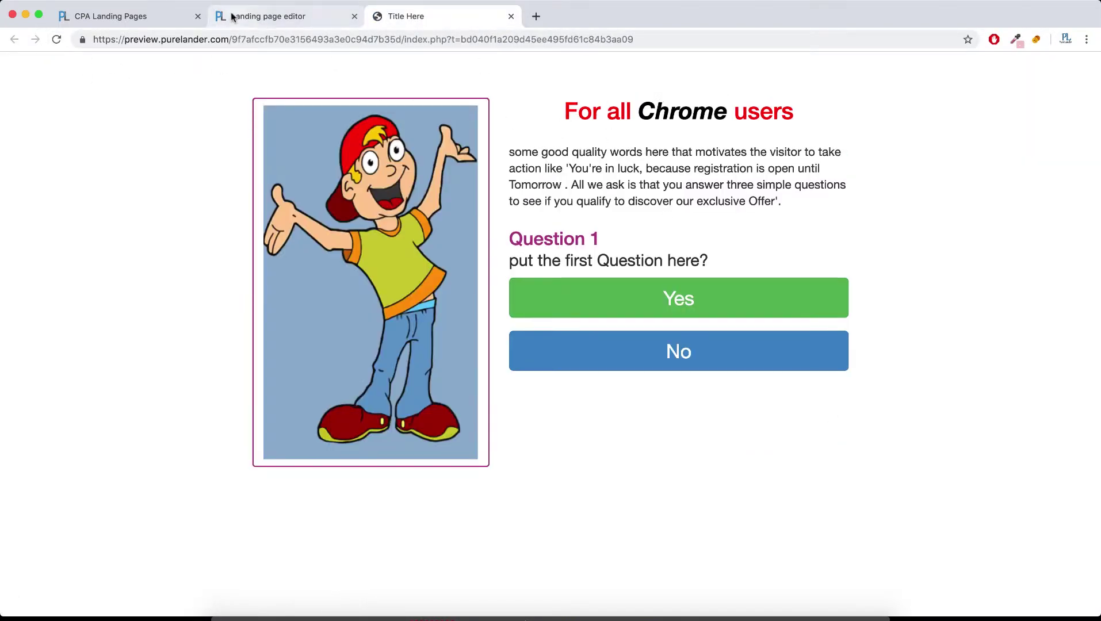
pyautogui.click(233, 17)
pyautogui.click(152, 18)
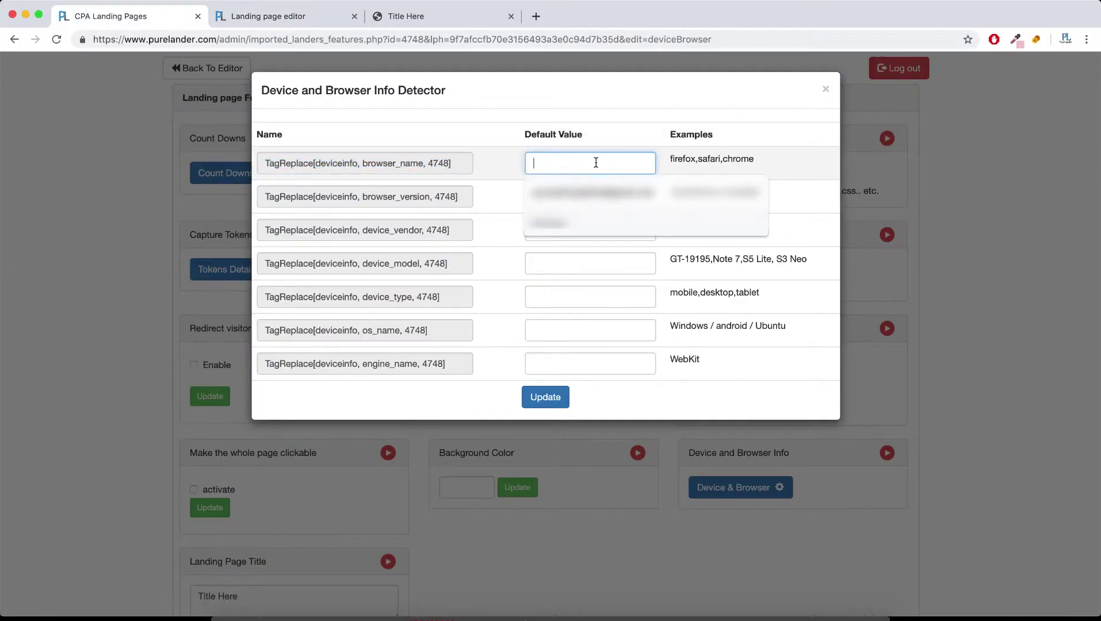
# Step: Set 'internet' as the browser_name default value, update, and recheck the preview headline
pyautogui.click(479, 196)
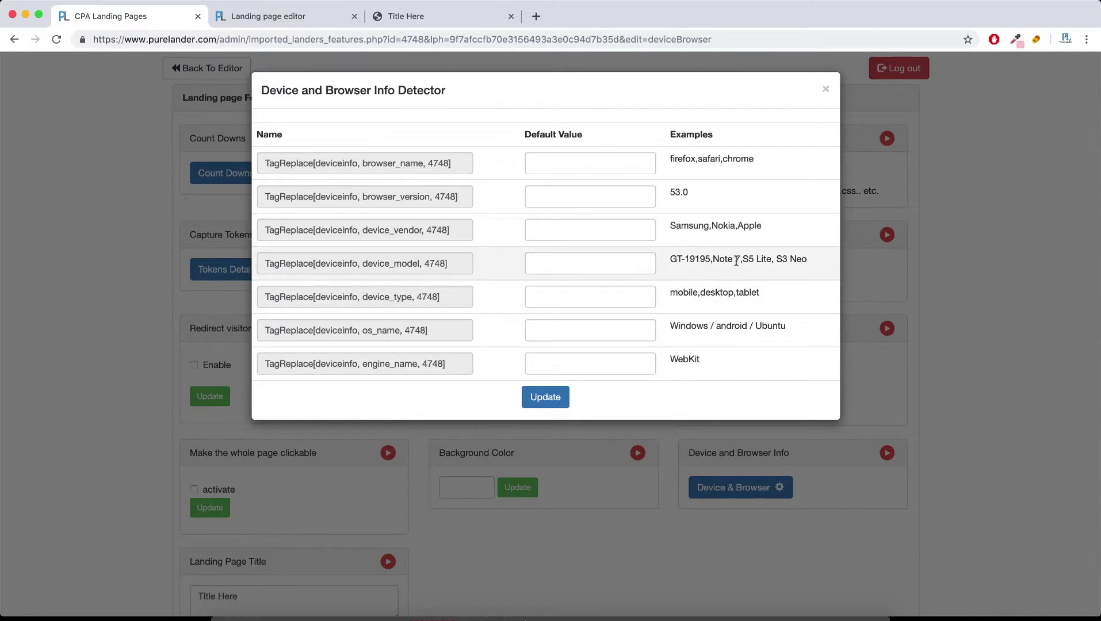
pyautogui.click(575, 161)
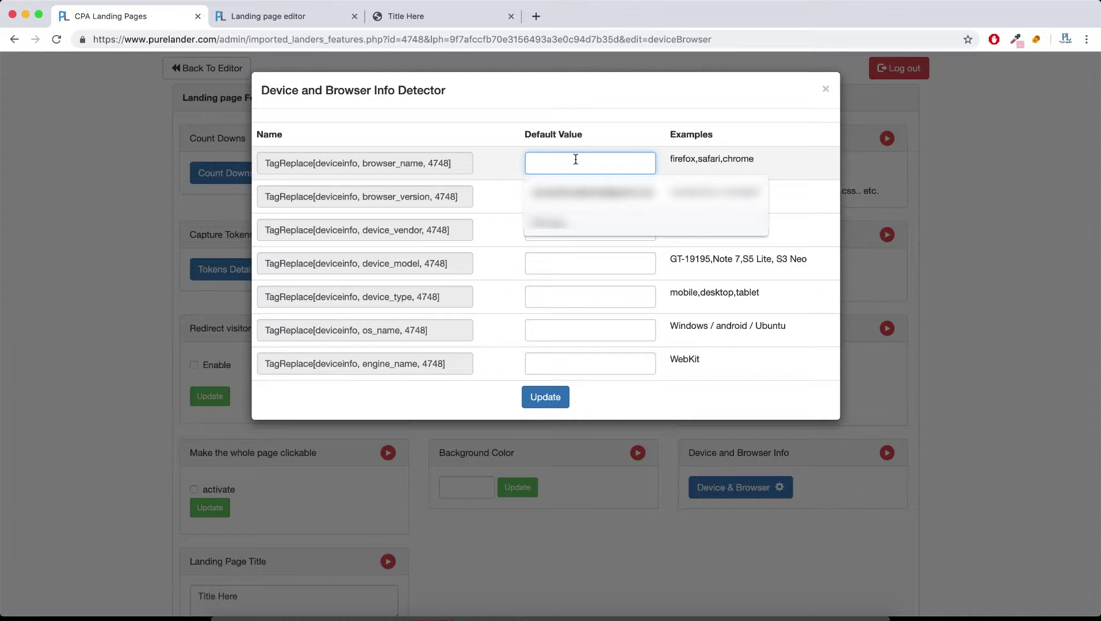
pyautogui.write('internet')
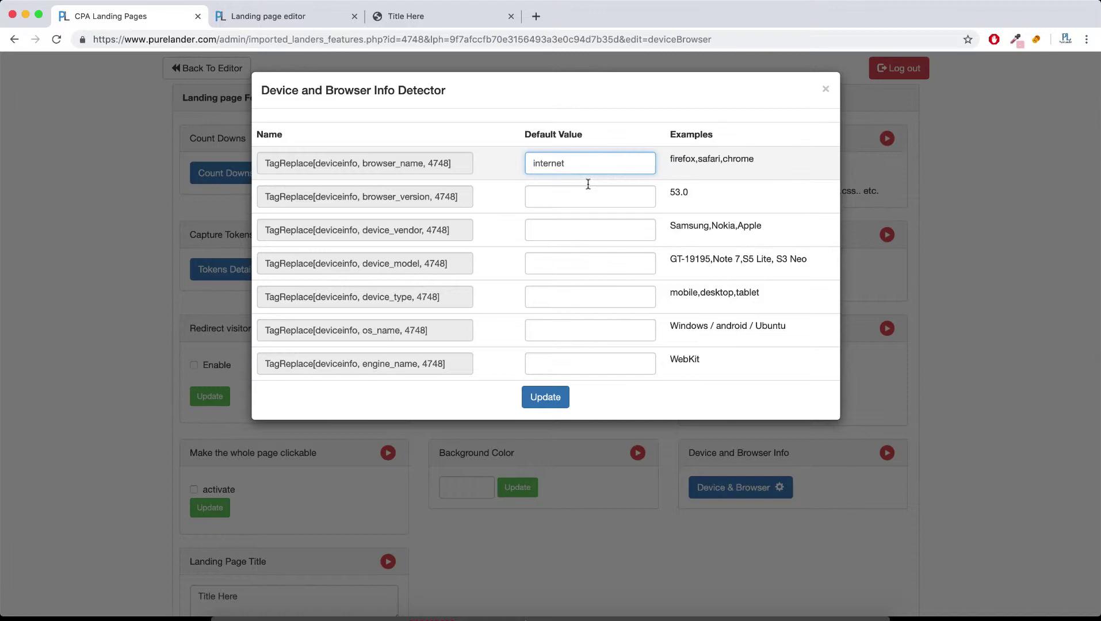
pyautogui.click(560, 398)
pyautogui.click(312, 18)
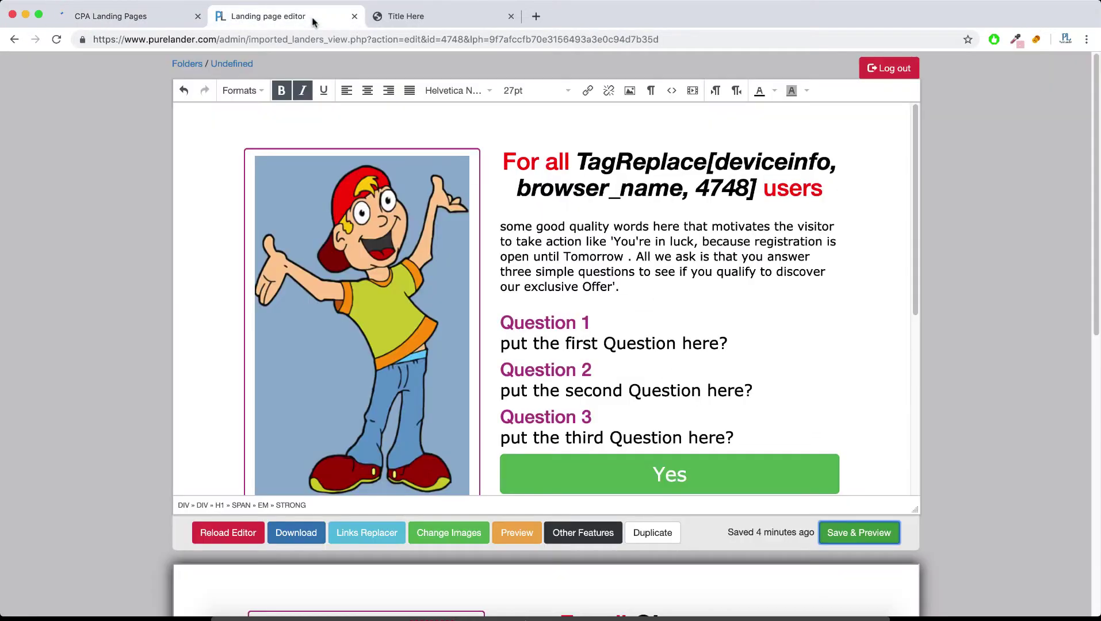
pyautogui.click(439, 21)
pyautogui.moveTo(641, 109); pyautogui.dragTo(715, 112)
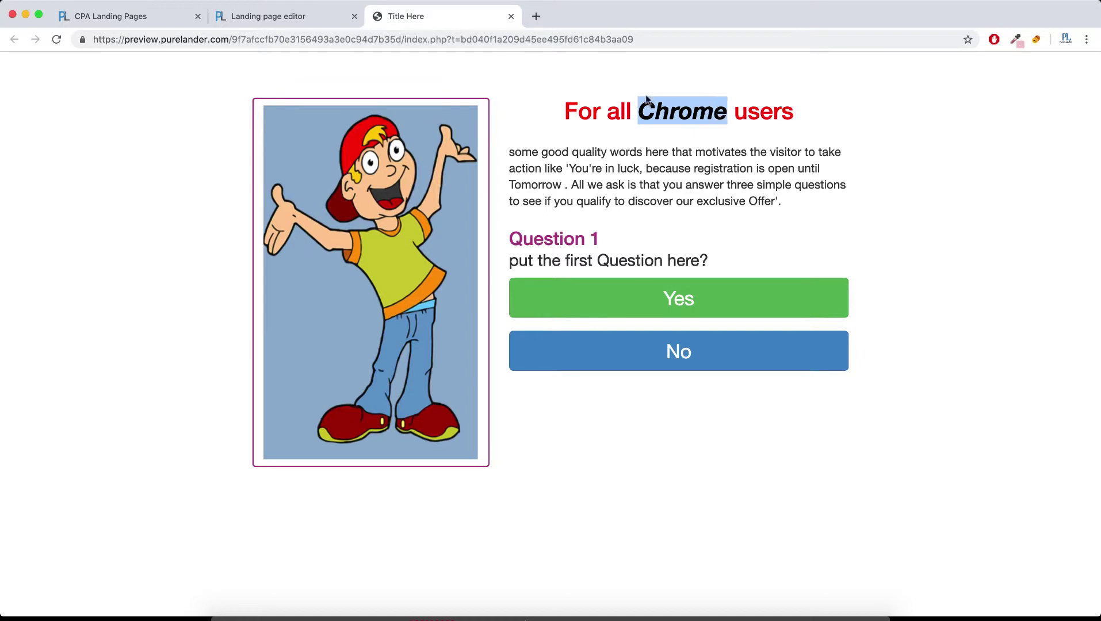
pyautogui.click(60, 40)
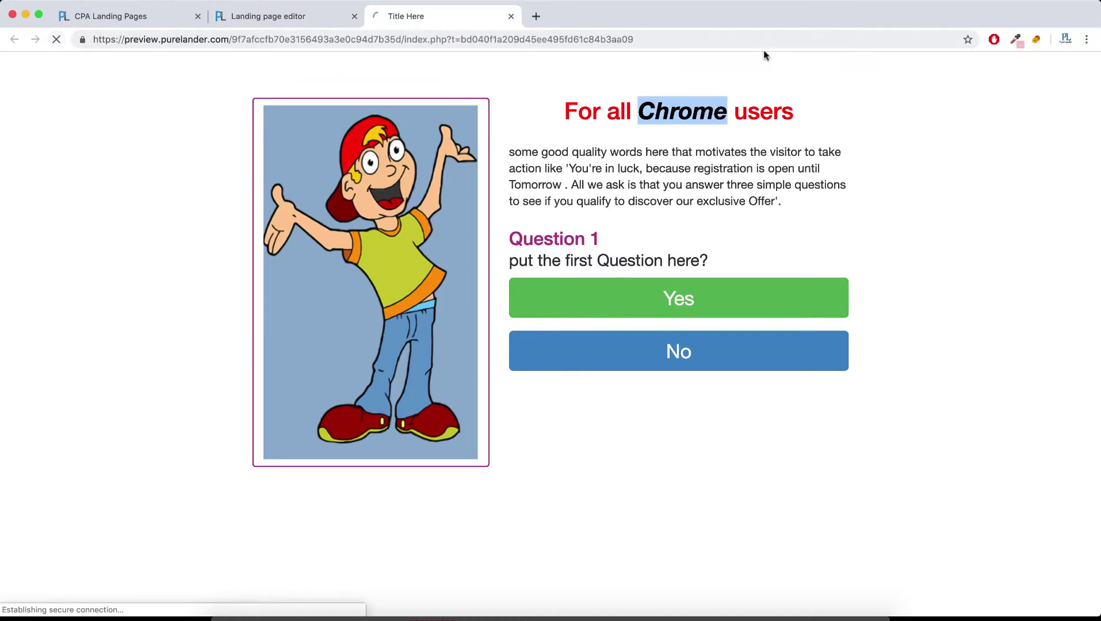
# Step: Select the whole browser_version tag in the detector to copy it for the editor
pyautogui.click(300, 21)
pyautogui.click(190, 24)
pyautogui.click(582, 209)
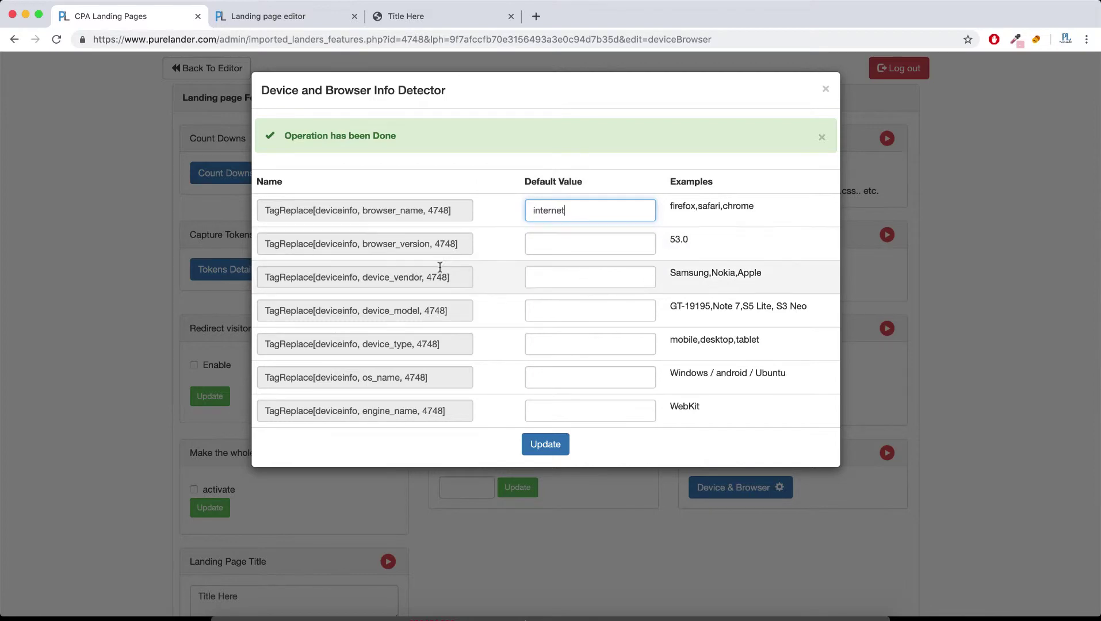
pyautogui.tripleClick(437, 244)
pyautogui.hotkey('ctrl', 'c')
pyautogui.click(322, 17)
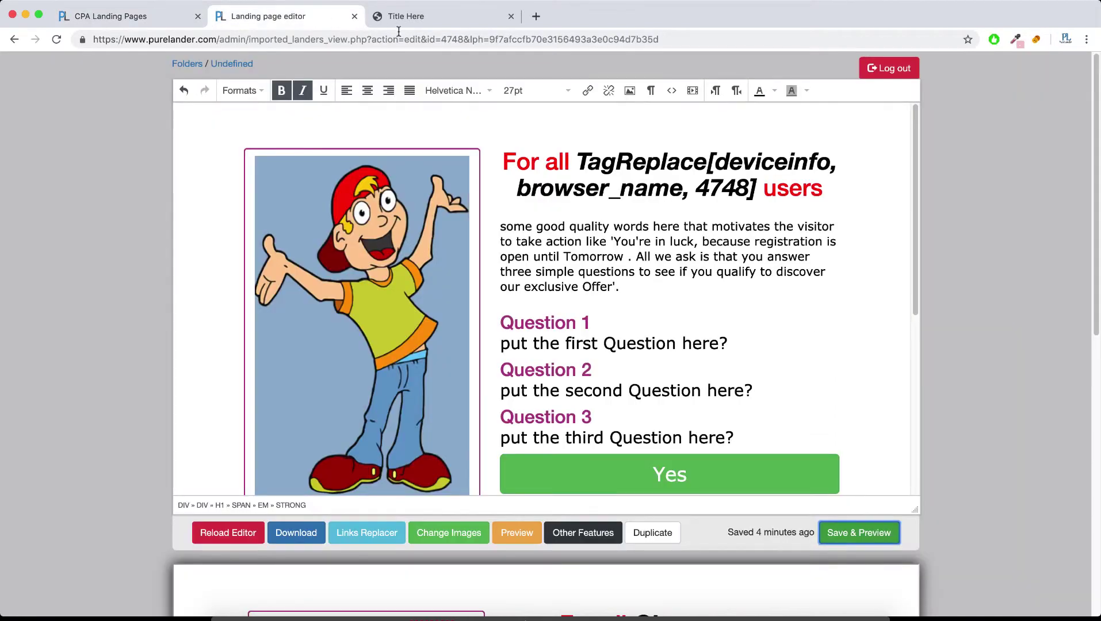
# Step: Paste the browser_version and device_vendor tags on separate lines after 'visitor'
pyautogui.click(835, 222)
pyautogui.hotkey('ctrl', 'v')
pyautogui.press('Return')
pyautogui.press('Return')
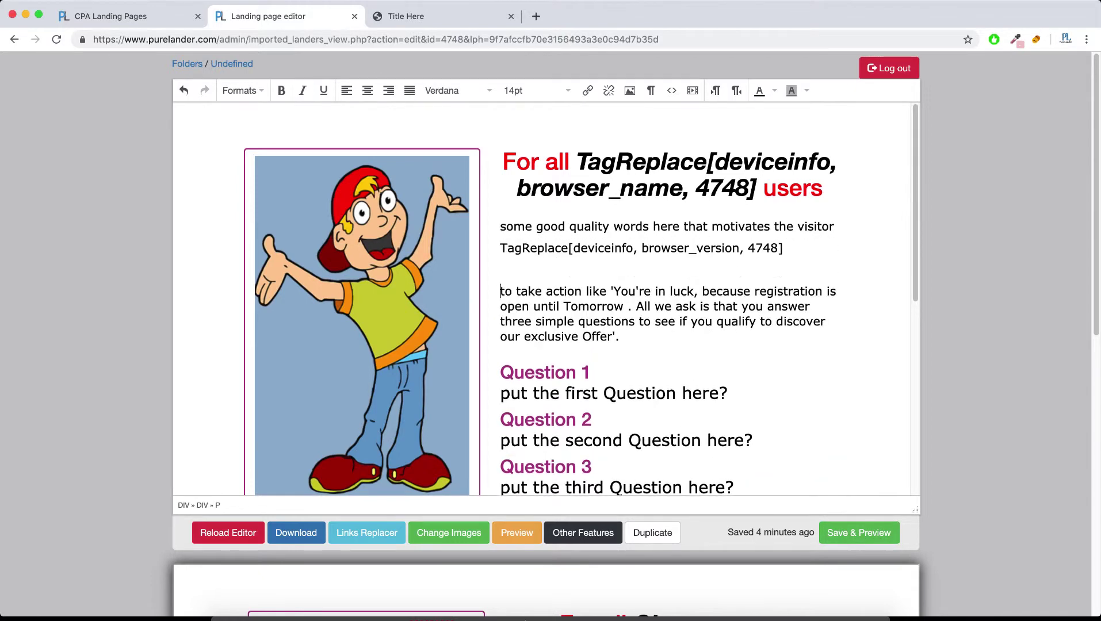
pyautogui.click(79, 16)
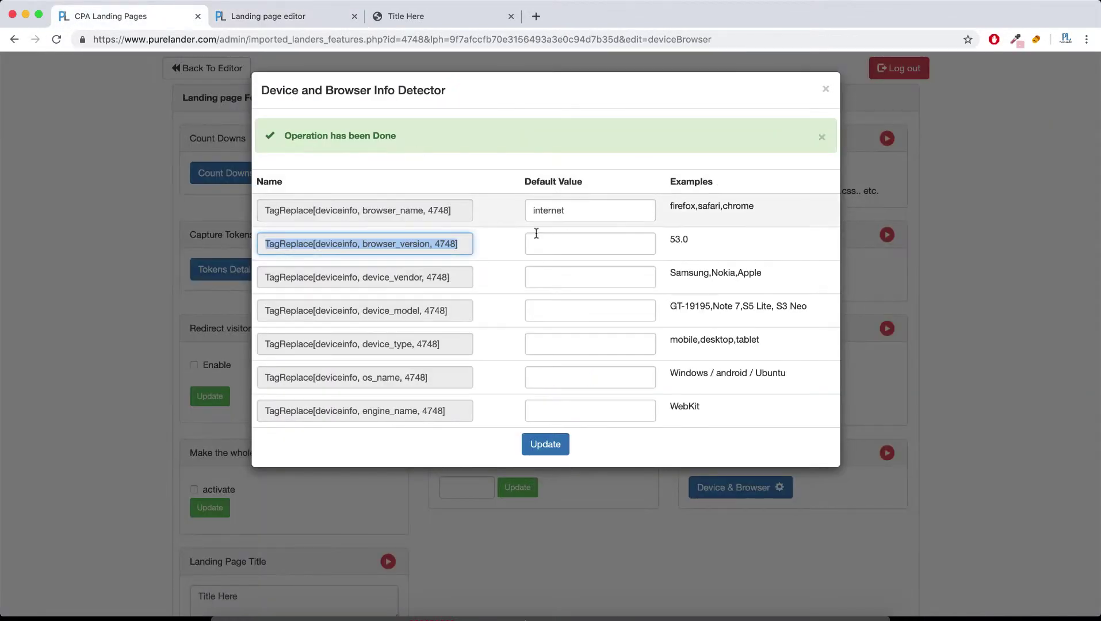
pyautogui.click(398, 278)
pyautogui.press('super+a')
pyautogui.press('super+c')
pyautogui.click(292, 17)
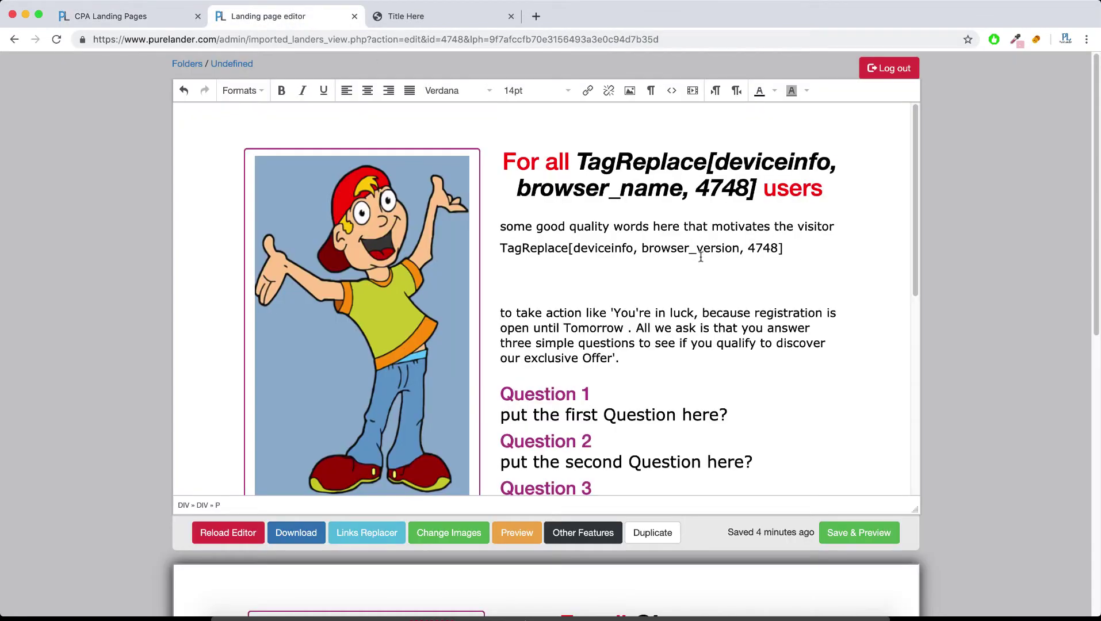
pyautogui.press('super+v')
# Step: Add the device_model tag on its own line, then save and preview the page
pyautogui.click(127, 17)
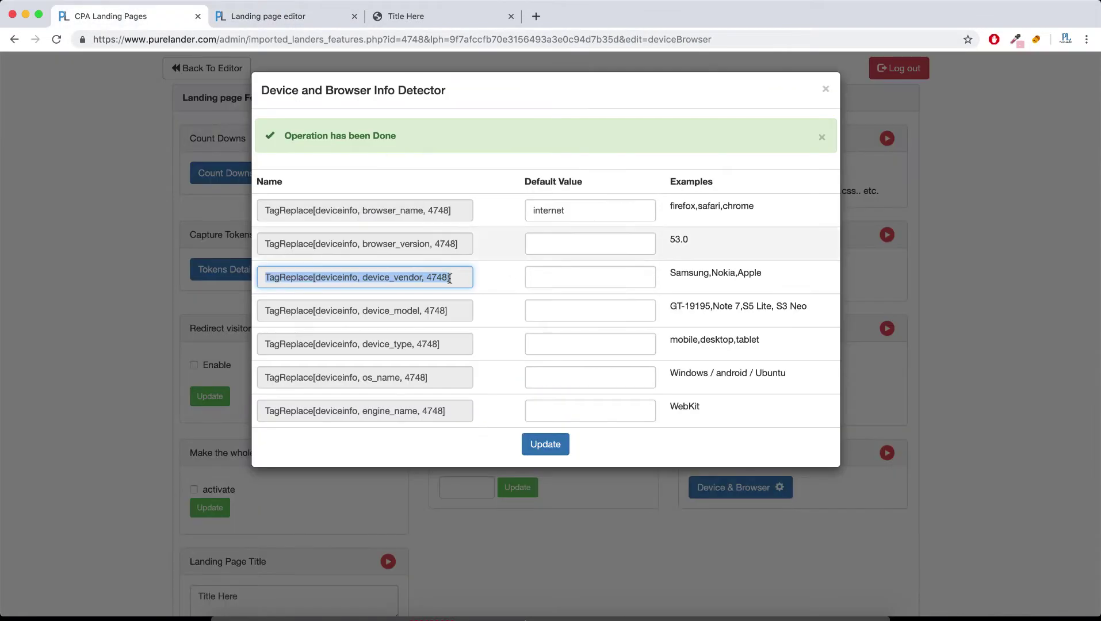
pyautogui.doubleClick(432, 310)
pyautogui.press('super+a')
pyautogui.press('super+c')
pyautogui.click(278, 17)
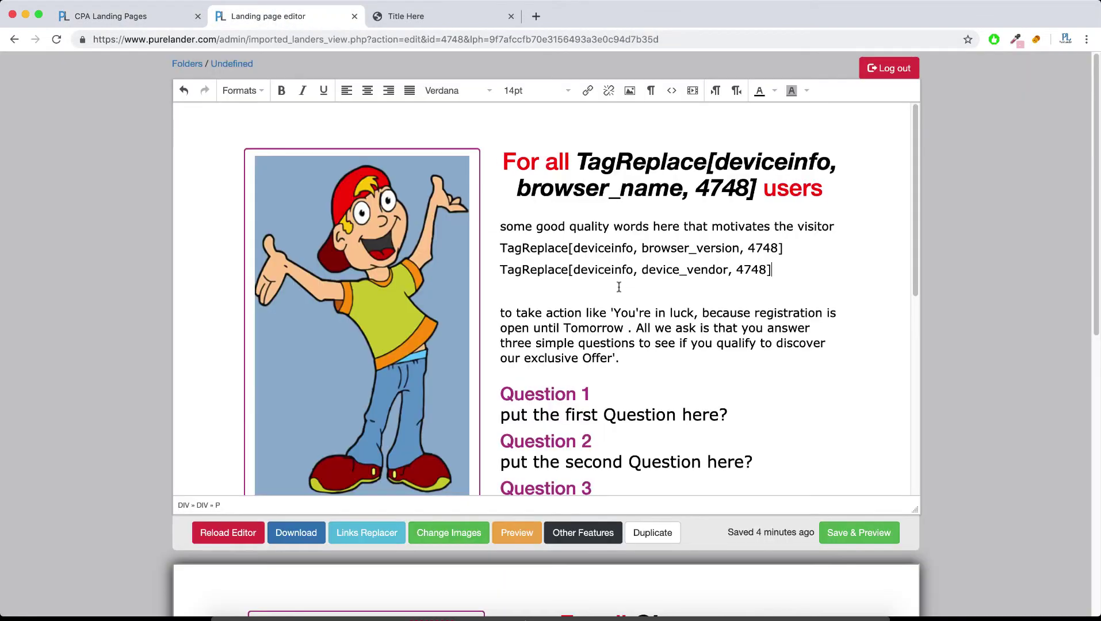
pyautogui.press('super+v')
pyautogui.click(845, 533)
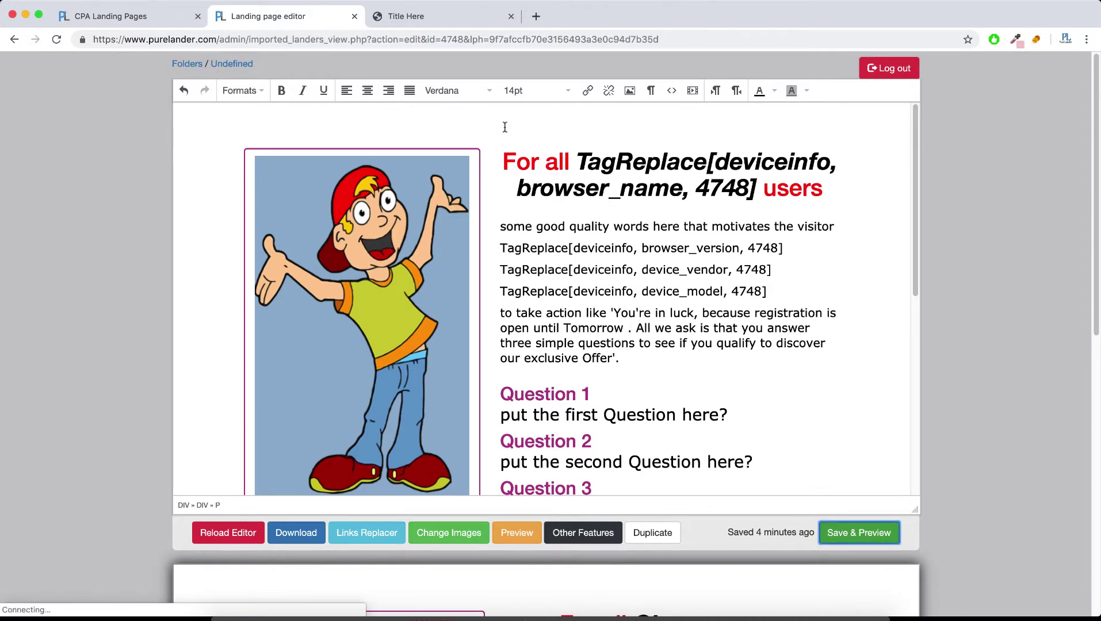
pyautogui.click(406, 17)
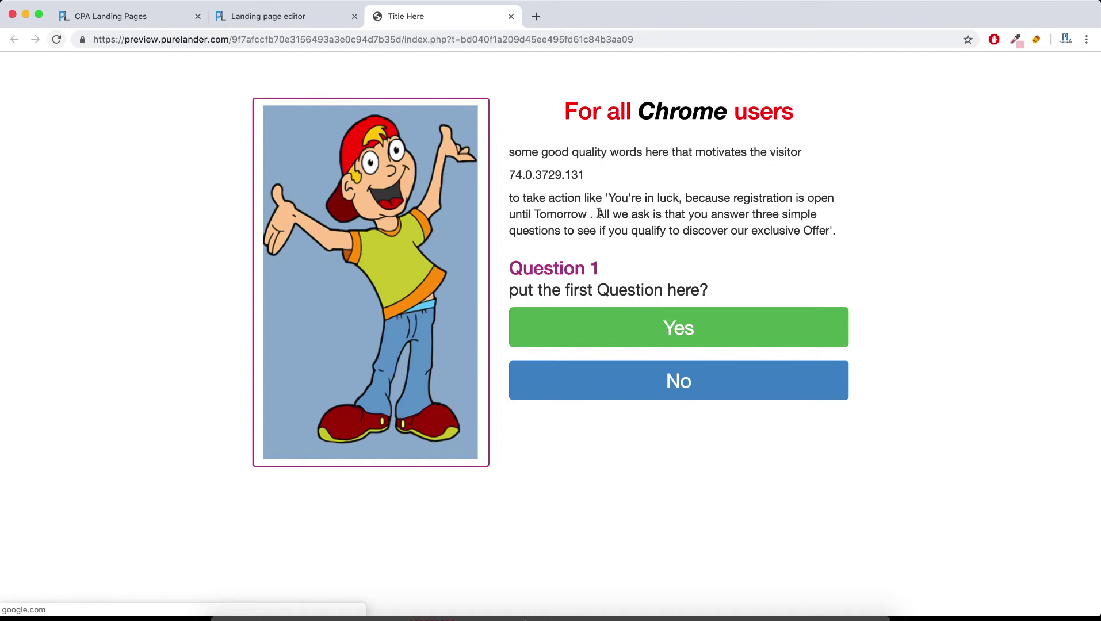
# Step: Check version 74.0.3729.131 in the preview, then revisit the detector's device tag list
pyautogui.moveTo(592, 180); pyautogui.dragTo(493, 174)
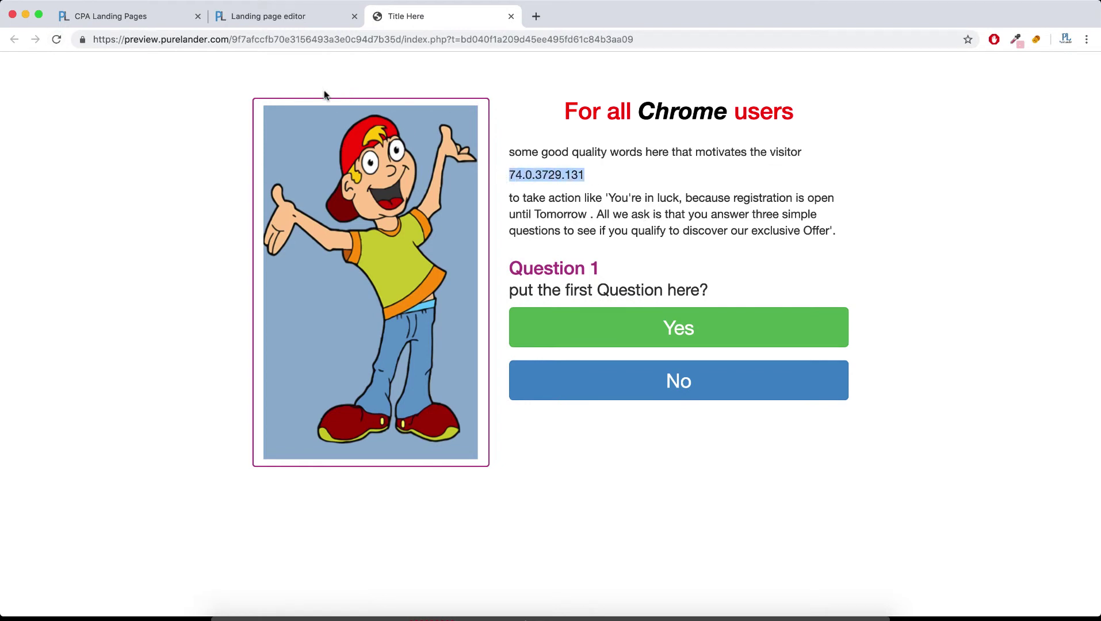
pyautogui.click(146, 17)
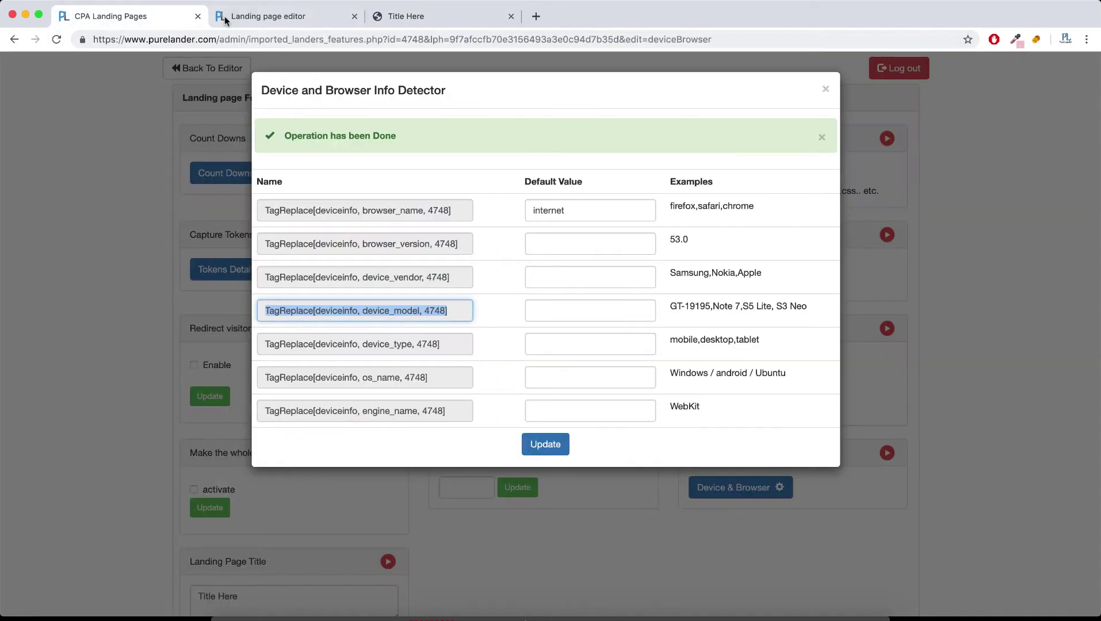
pyautogui.moveTo(699, 306); pyautogui.dragTo(710, 306)
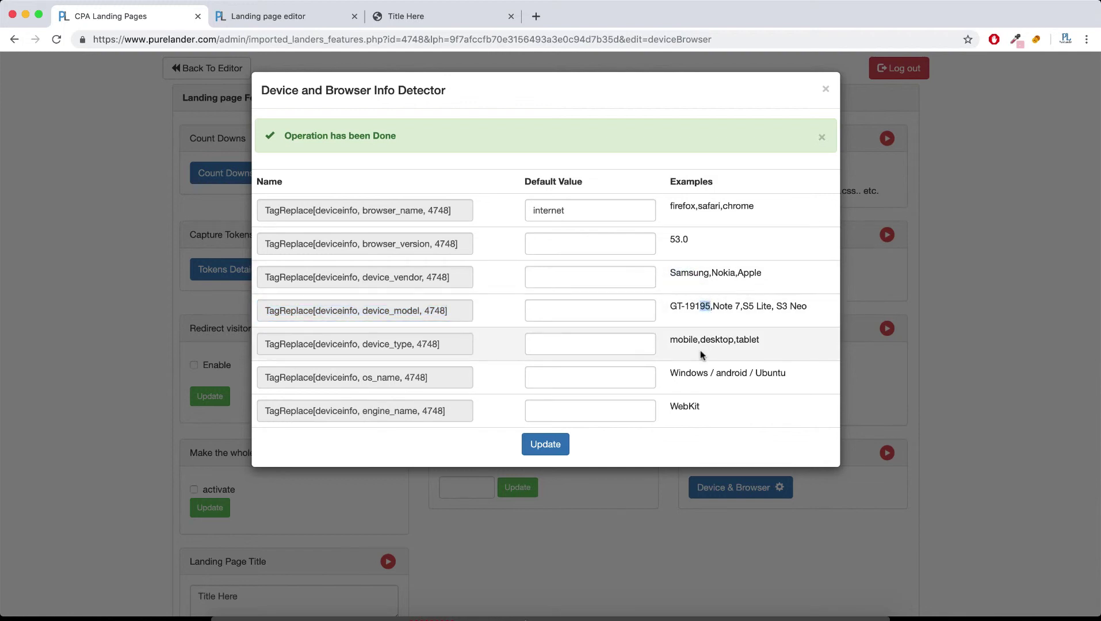